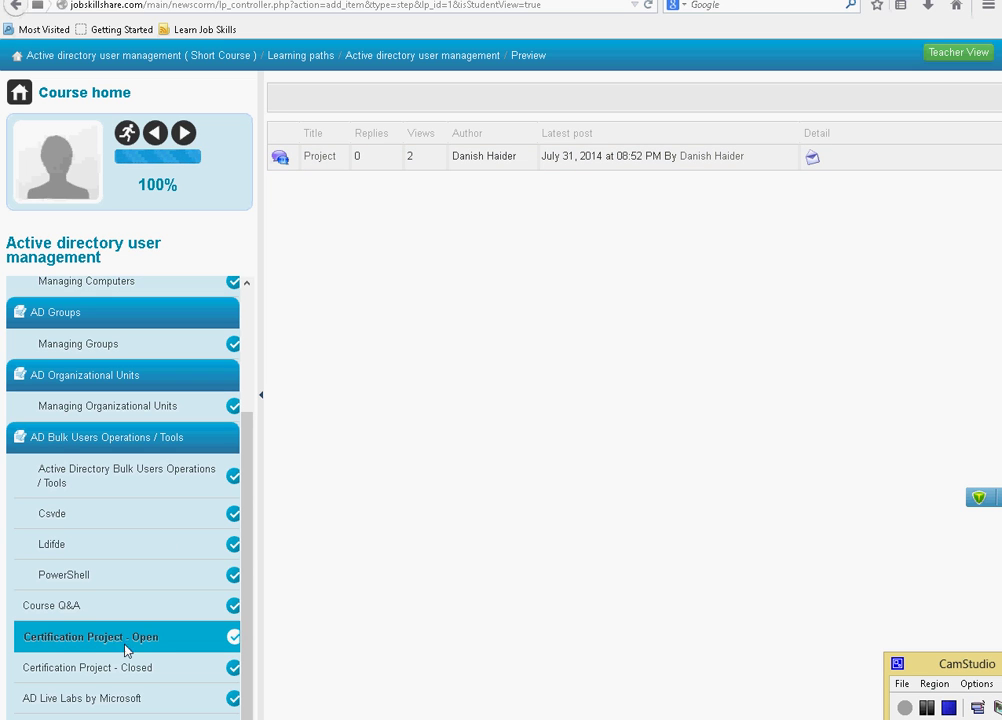
# Step: Open the Project topic in the Certification Project - Open forum to read its instructions
pyautogui.click(321, 159)
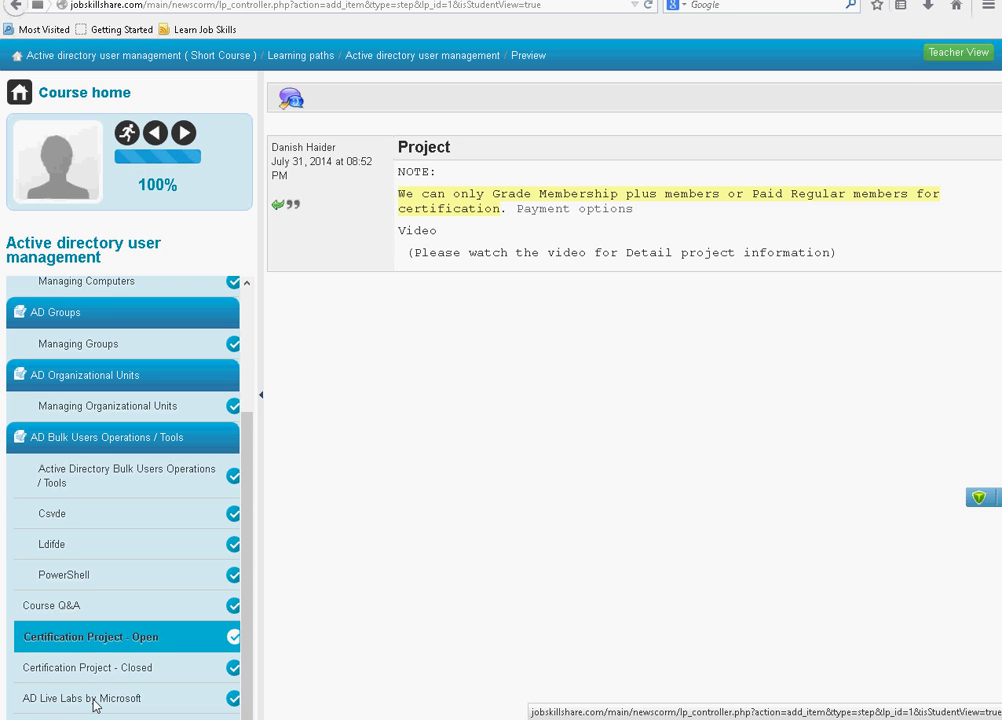
# Step: Open the AD Live Labs by Microsoft lesson and copy its holSystems vlabs URL
pyautogui.click(95, 703)
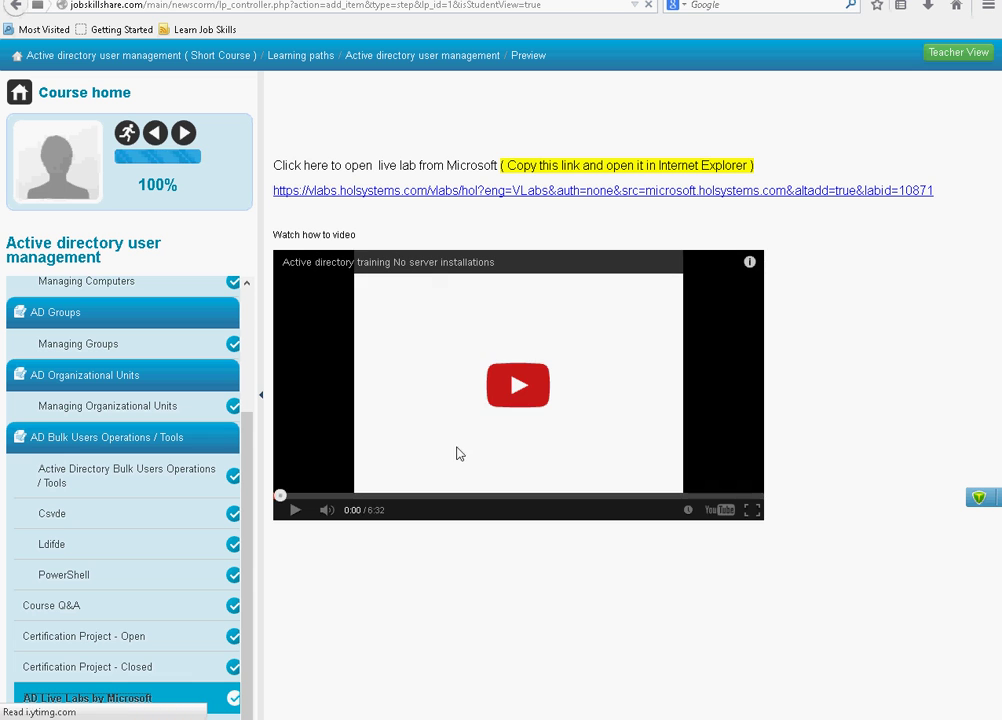
pyautogui.moveTo(940, 193); pyautogui.dragTo(280, 193)
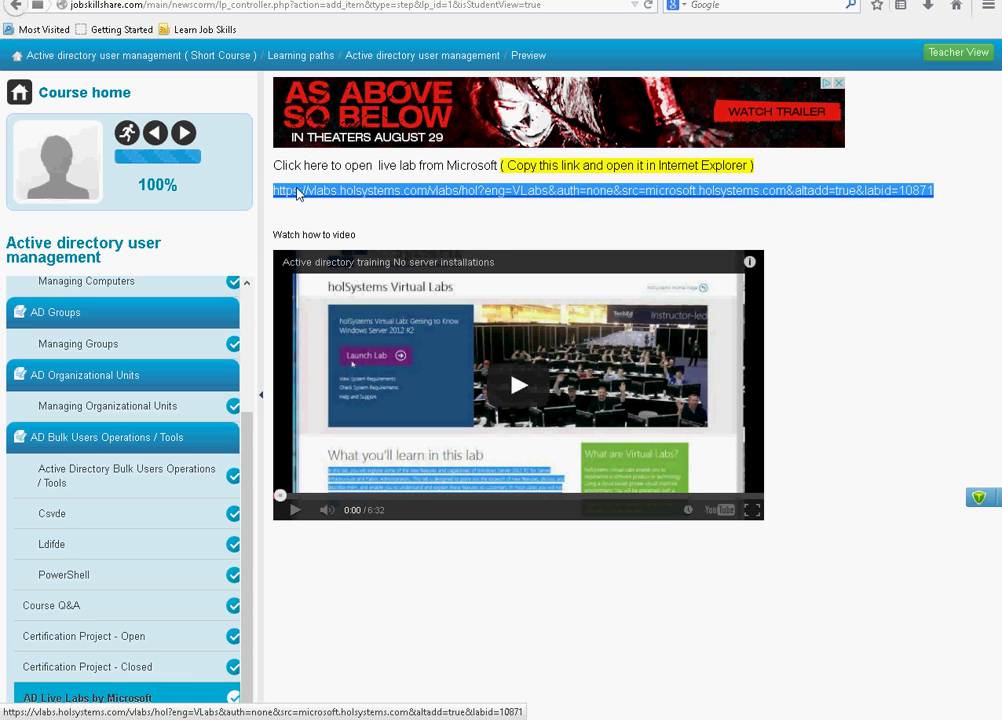
pyautogui.rightClick(298, 191)
pyautogui.click(383, 326)
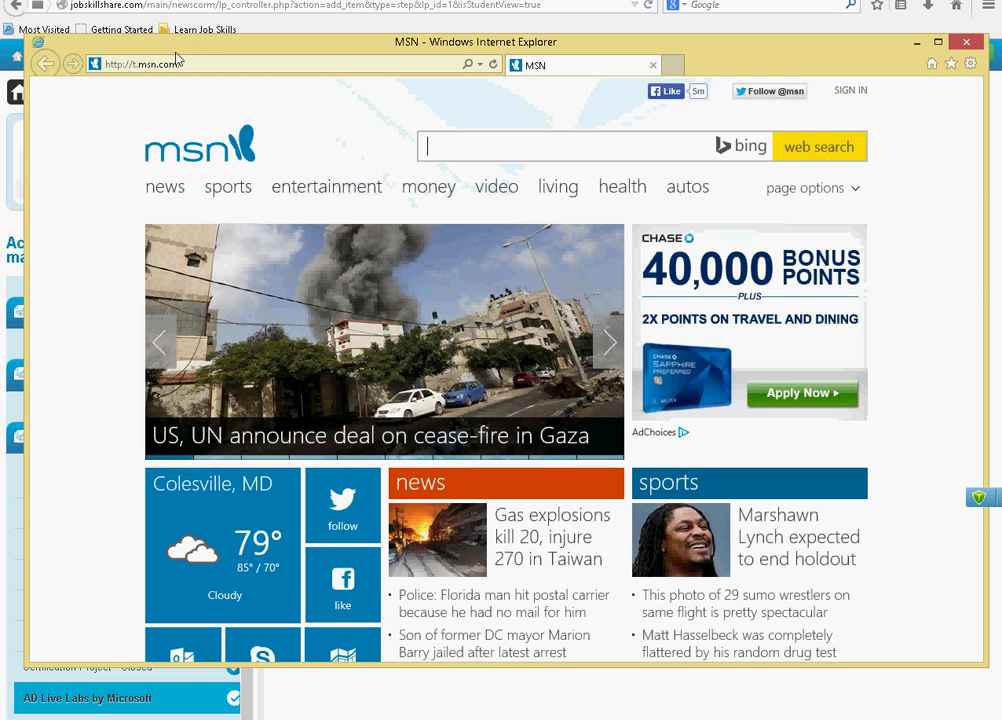
# Step: Paste the copied vlabs link into Internet Explorer's address bar and load the page
pyautogui.click(170, 65)
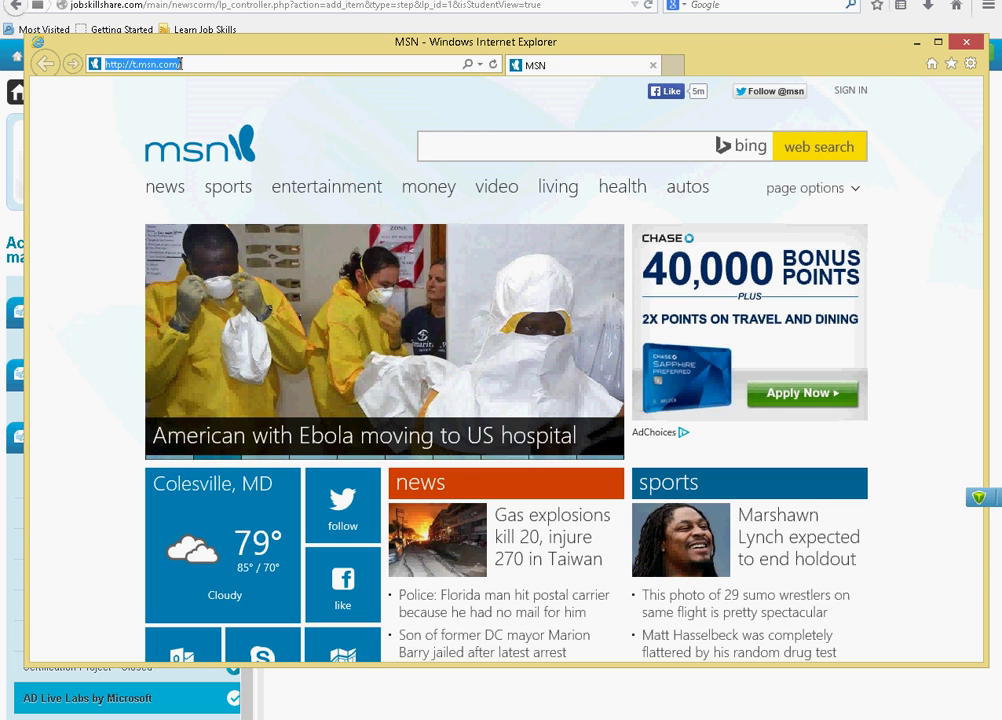
pyautogui.rightClick(165, 63)
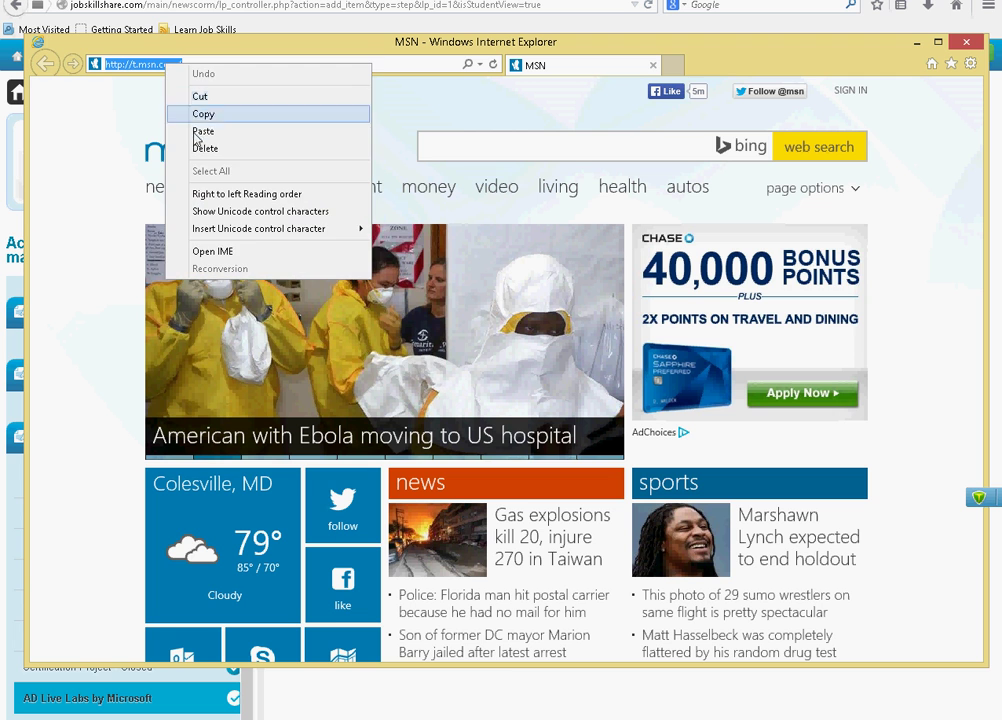
pyautogui.click(197, 130)
pyautogui.press('Return')
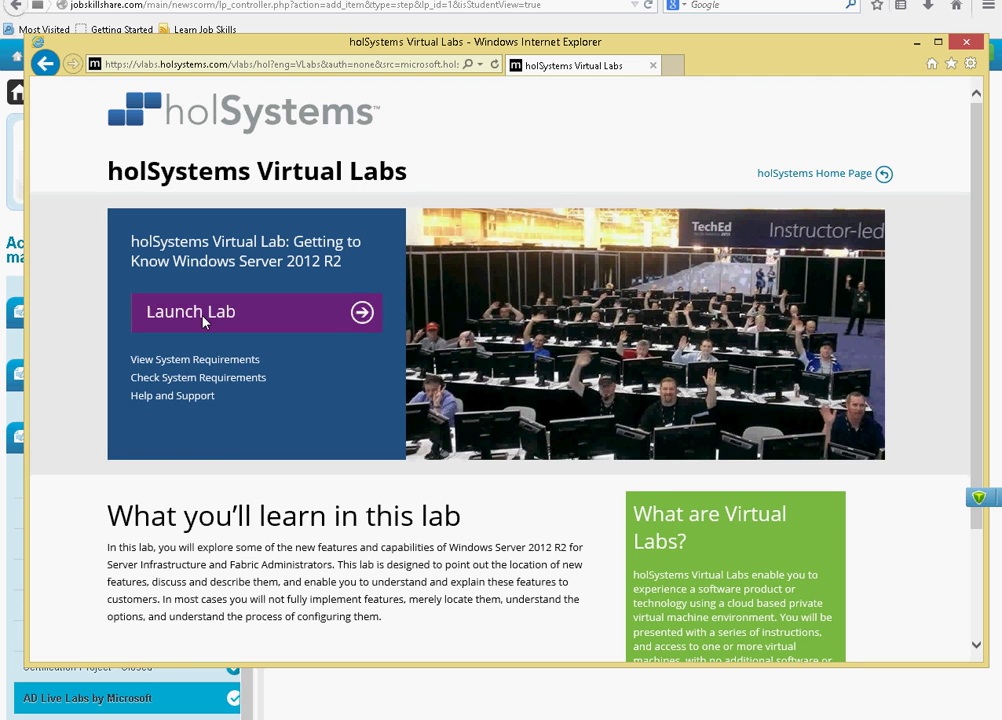
# Step: Launch the Getting to Know Windows Server 2012 R2 lab in the Web Preview Client
pyautogui.click(203, 315)
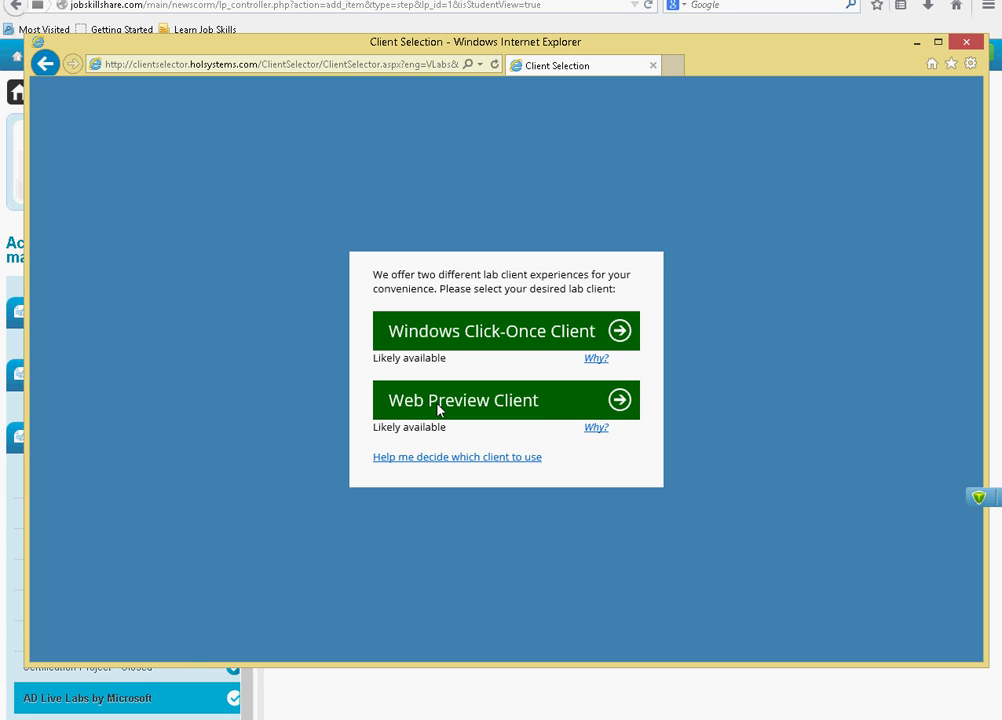
pyautogui.click(438, 409)
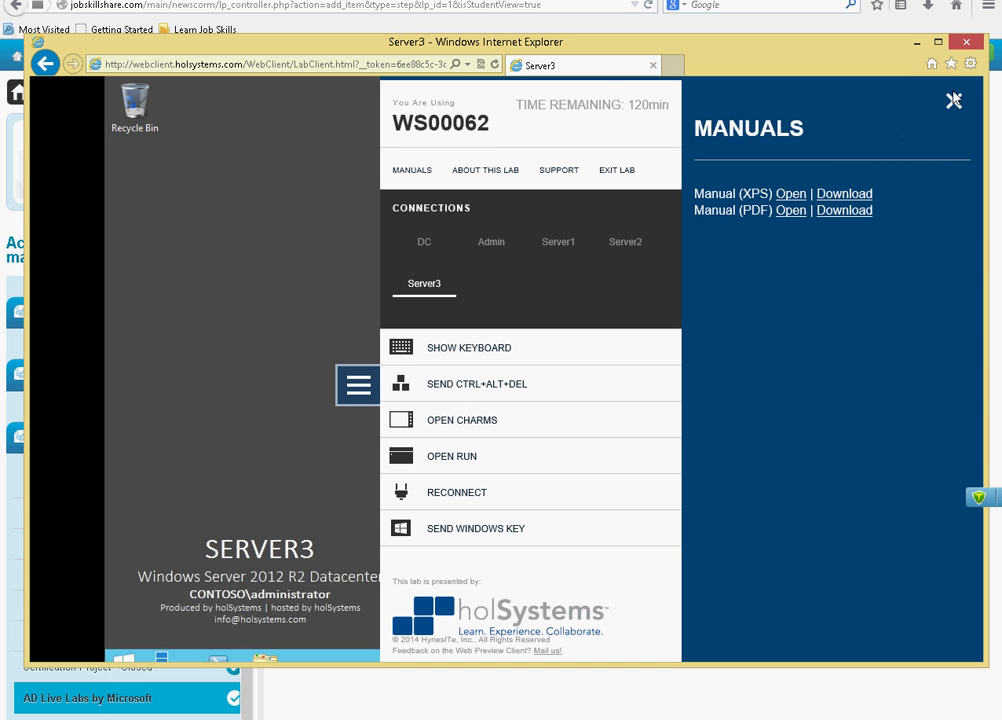
# Step: Close the Manuals pane and connect to the DC machine from Connections
pyautogui.click(954, 103)
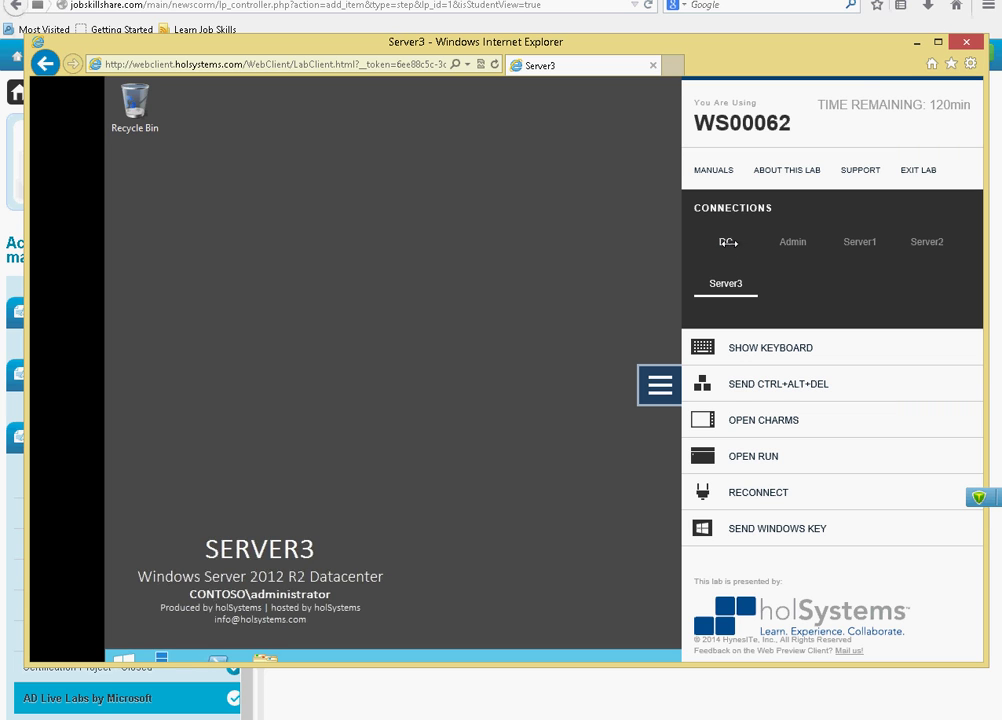
pyautogui.click(728, 242)
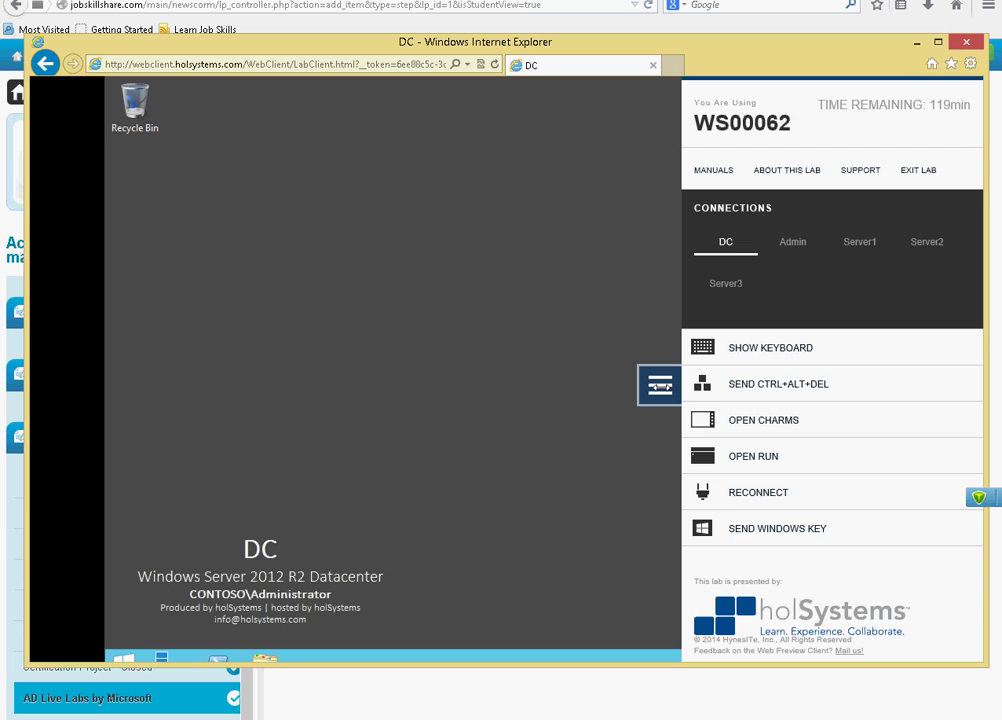
# Step: Hide the lab side panel and open Server Manager's Tools menu on the DC
pyautogui.click(660, 386)
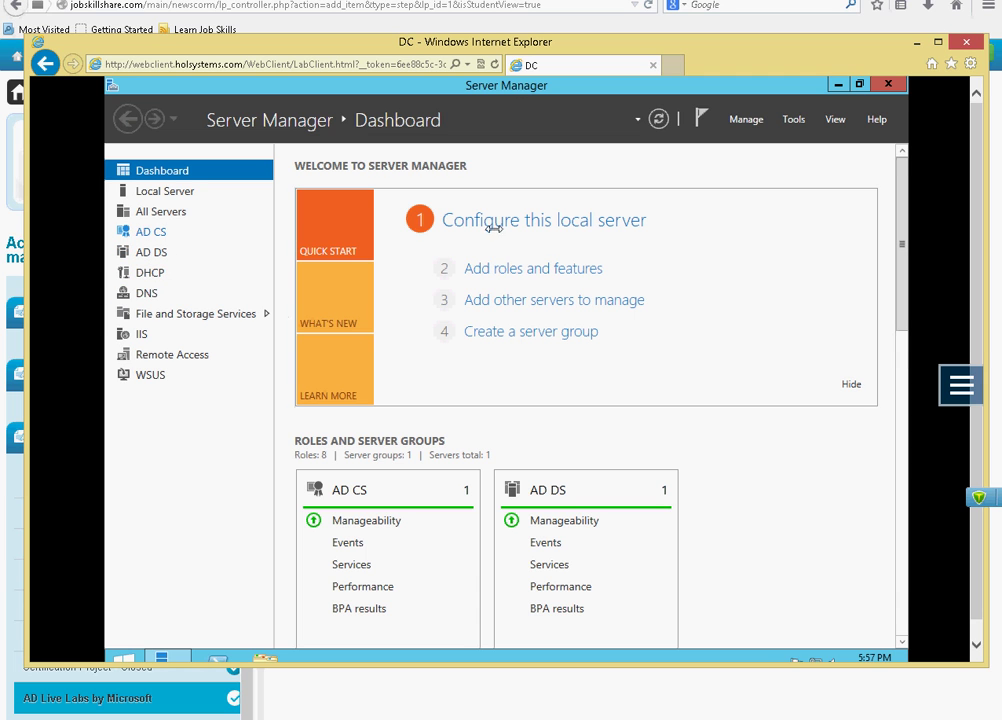
pyautogui.click(793, 120)
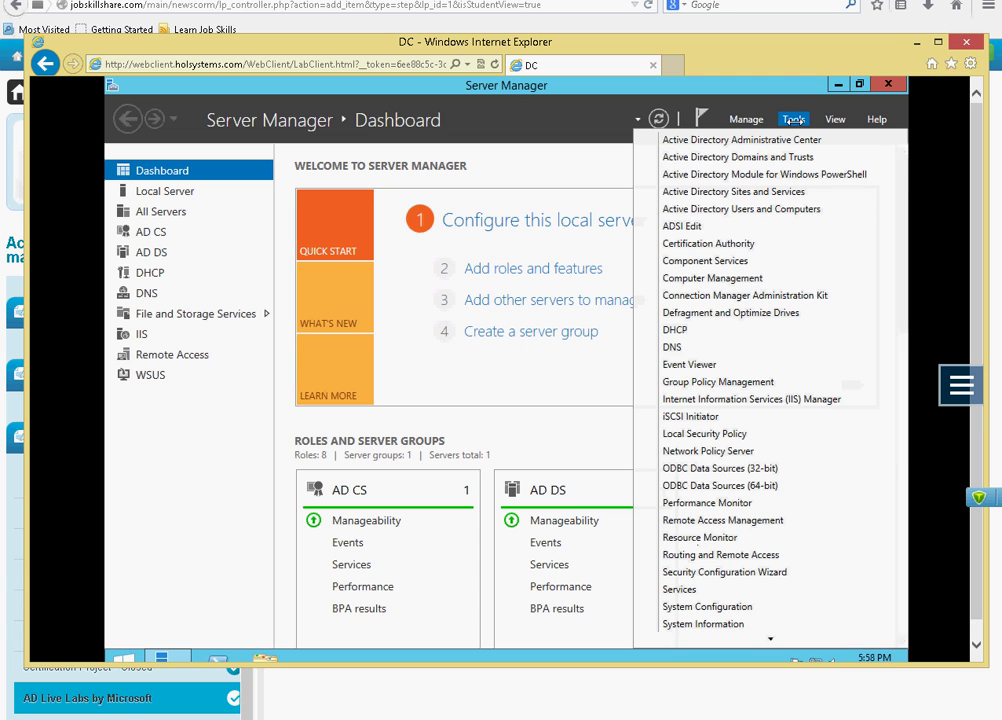
# Step: Launch Active Directory Users and Computers maximized and select Administrator and Allowed RODC entries
pyautogui.click(761, 209)
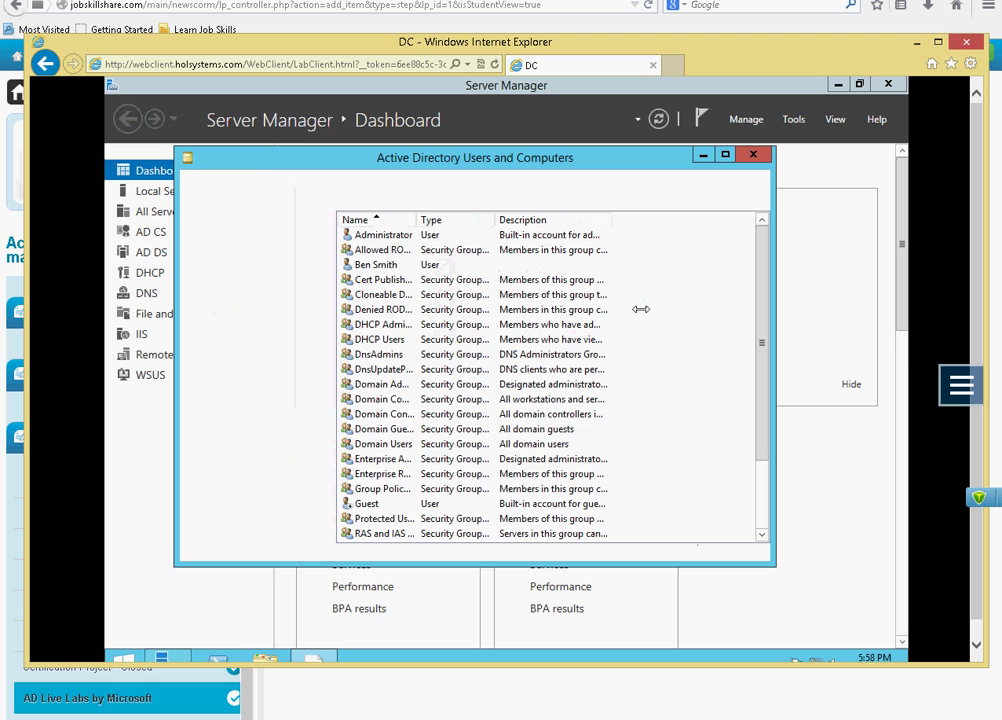
pyautogui.click(725, 154)
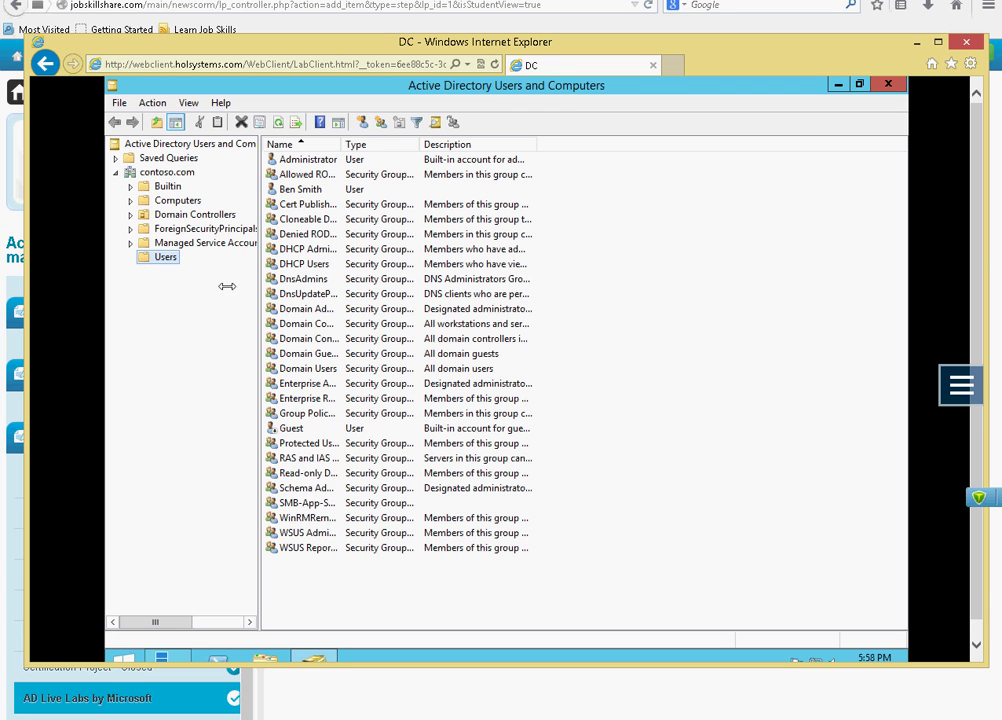
pyautogui.click(283, 158)
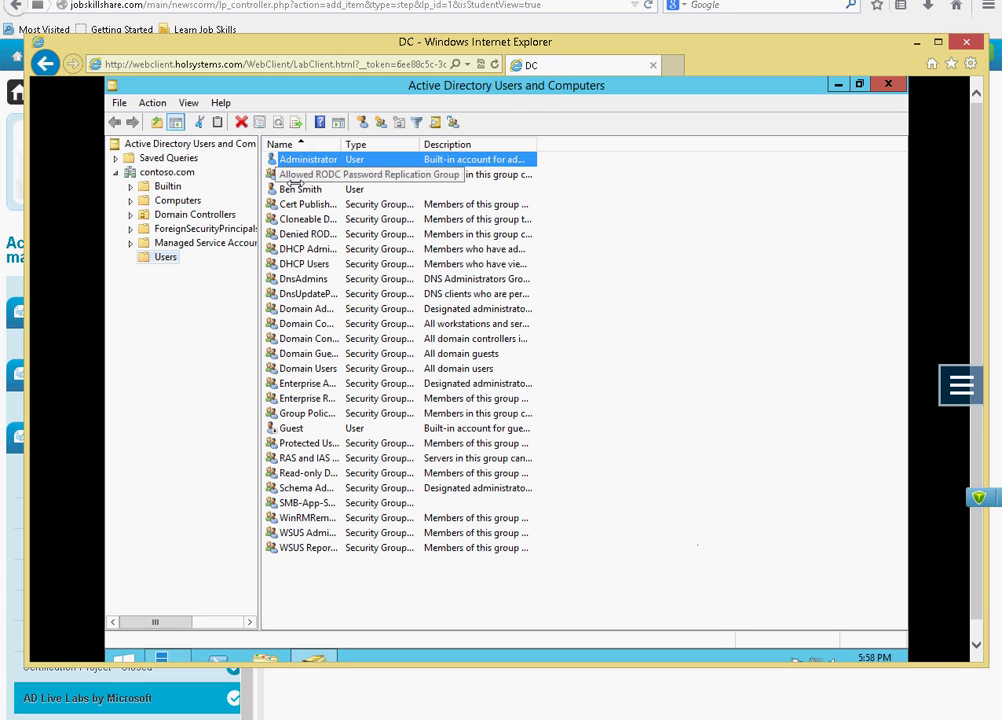
pyautogui.click(290, 175)
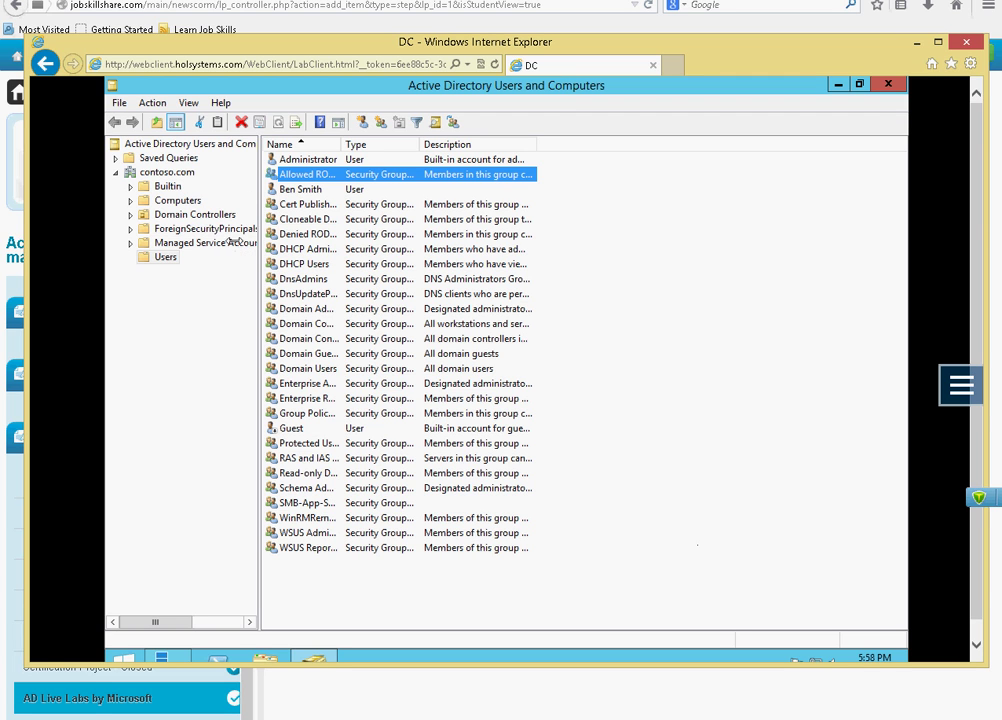
# Step: Drag the VMM computer from Computers onto Users, confirm the move, and view Users
pyautogui.click(138, 199)
pyautogui.click(160, 201)
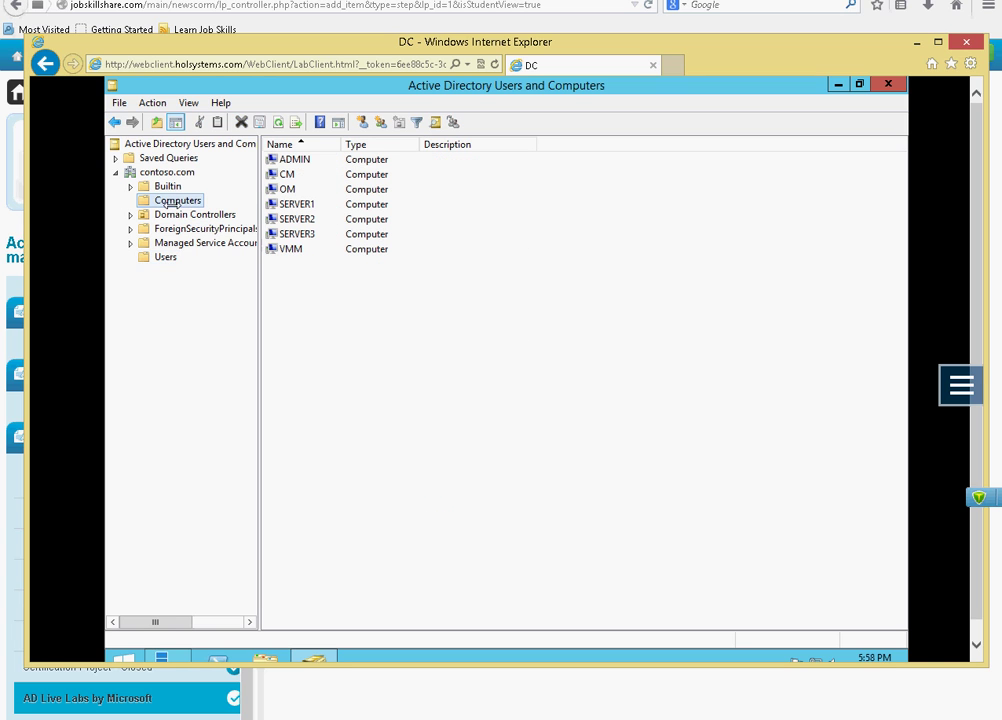
pyautogui.moveTo(145, 257); pyautogui.dragTo(150, 257)
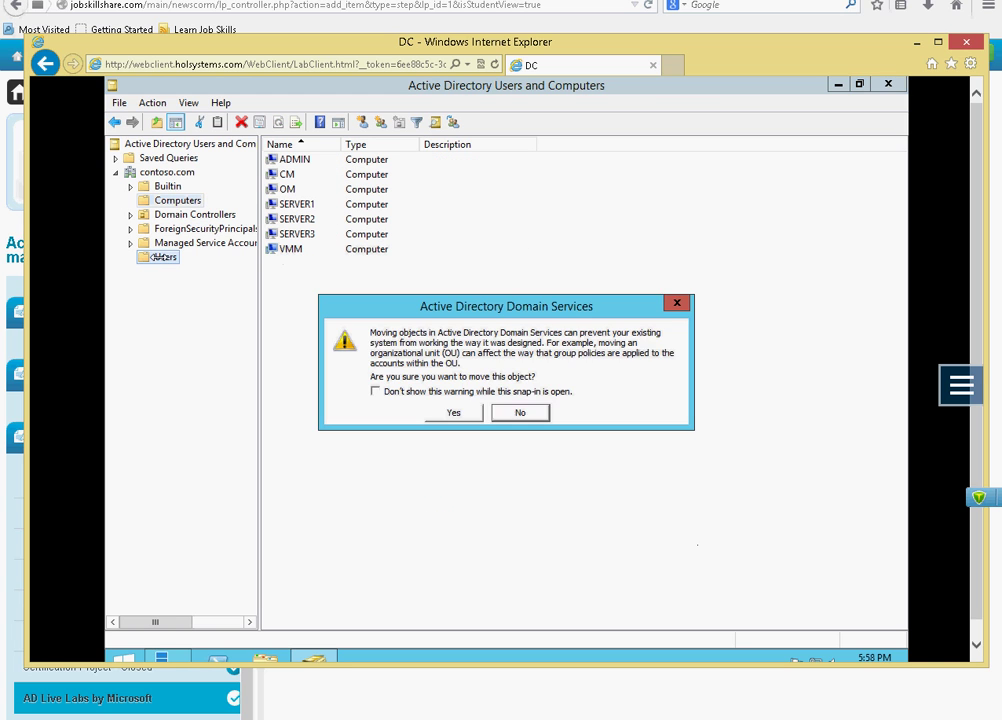
pyautogui.click(456, 412)
pyautogui.click(165, 257)
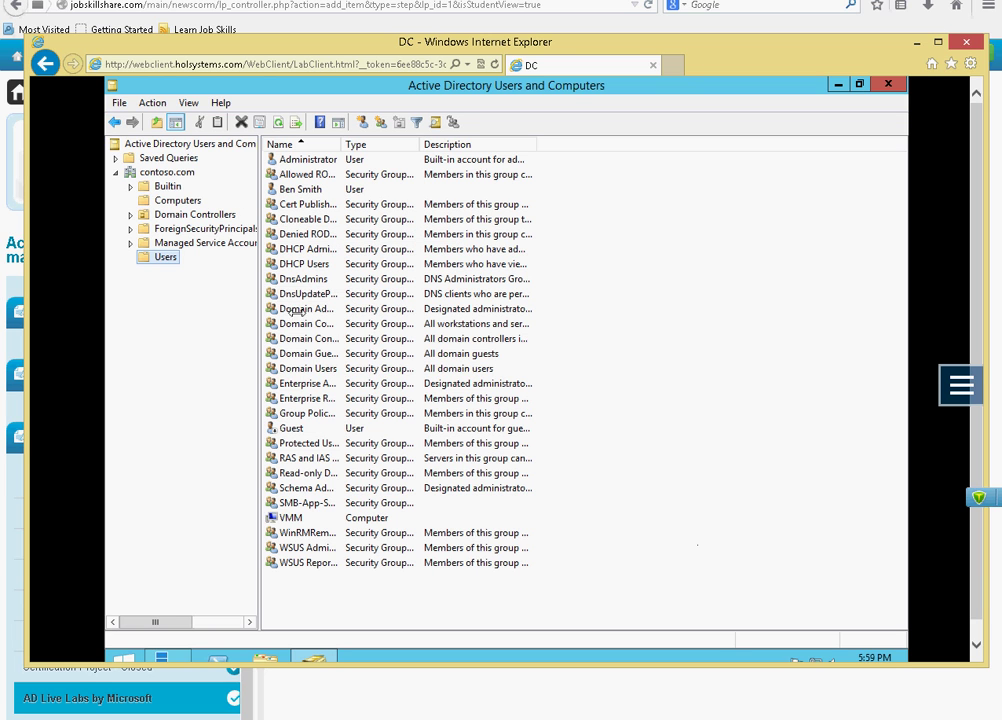
# Step: Select the demo user, Cloneable Domain Controllers, Administrator and Allowed RODC entries in Users
pyautogui.click(276, 187)
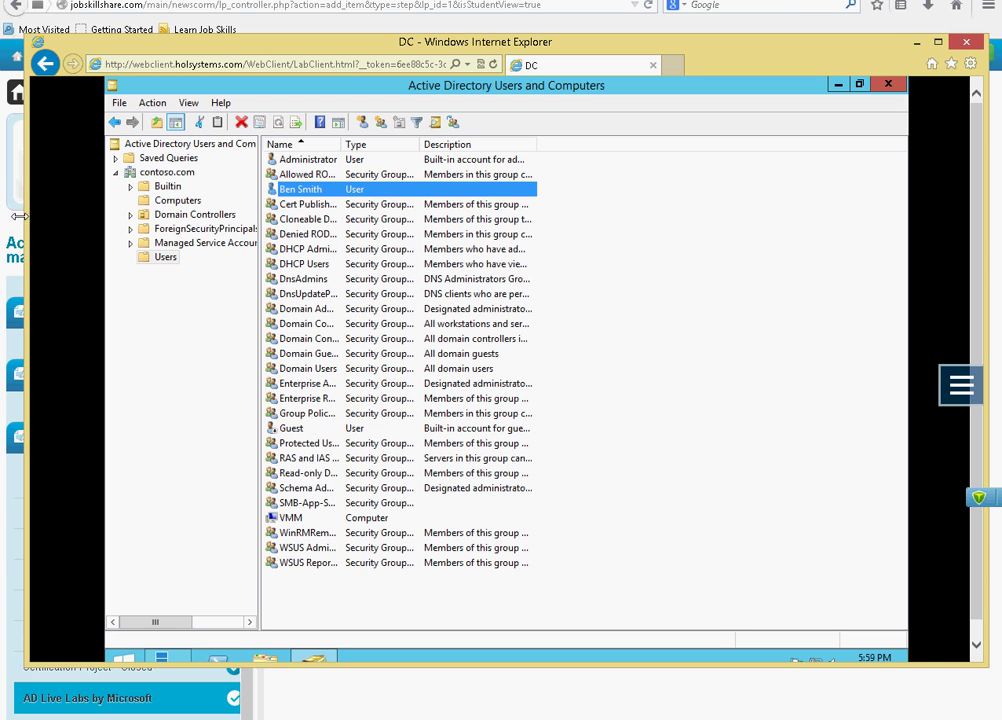
pyautogui.click(318, 220)
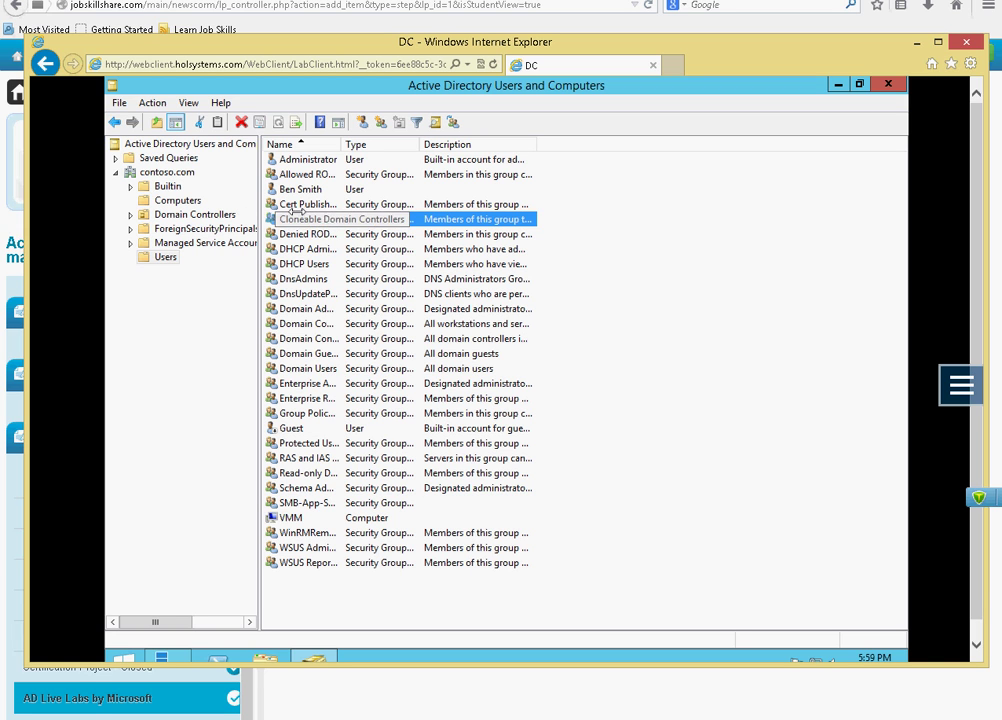
pyautogui.click(286, 190)
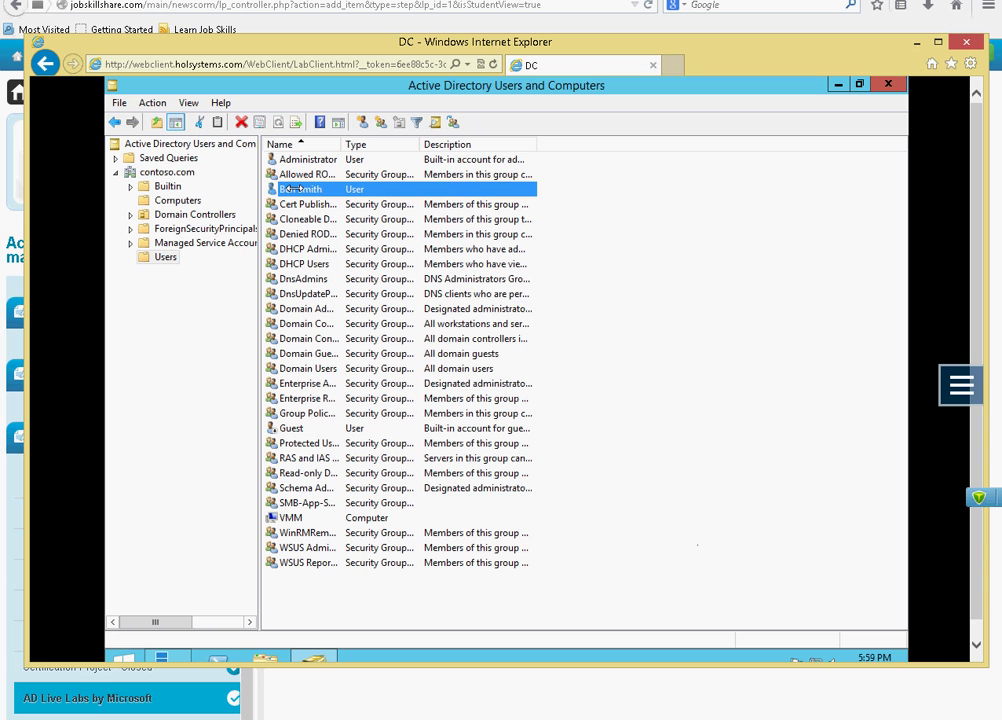
pyautogui.click(291, 158)
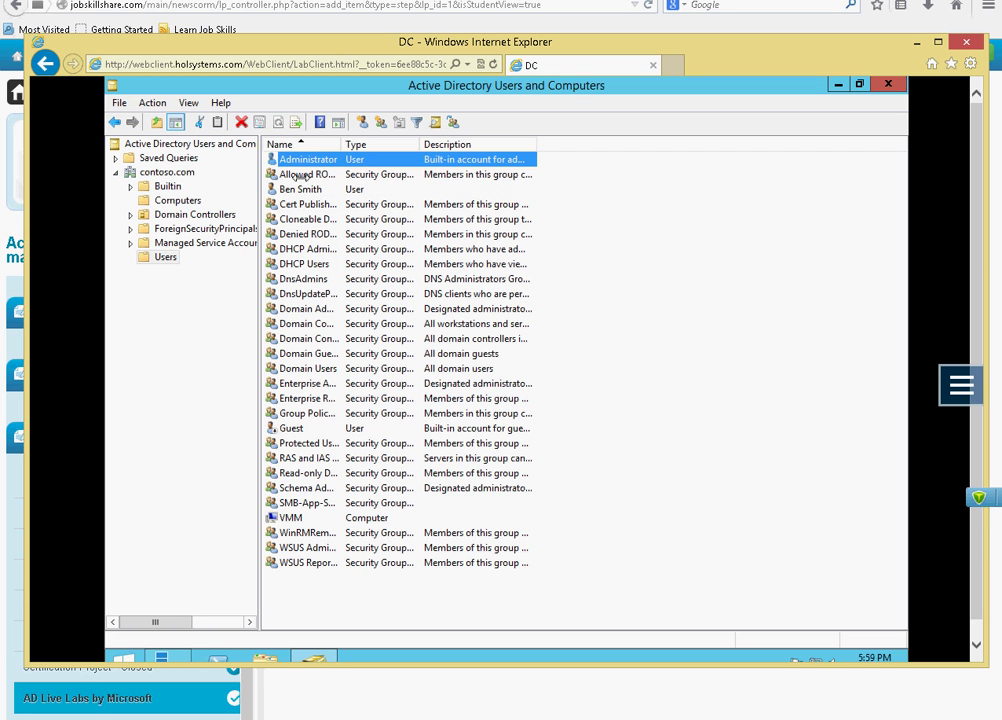
pyautogui.click(363, 176)
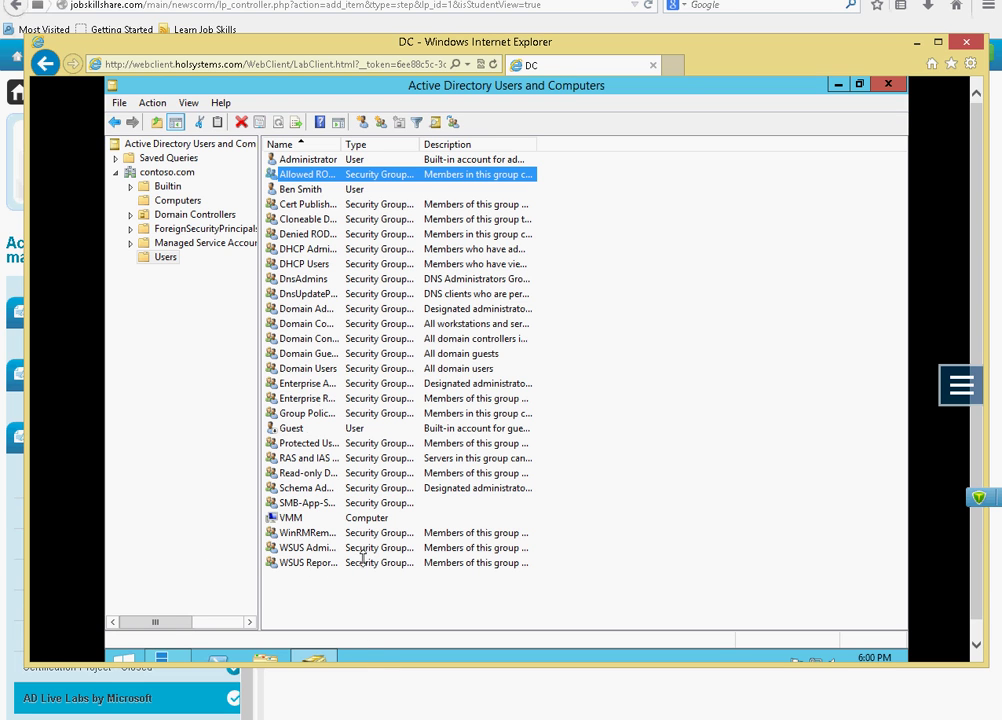
pyautogui.click(352, 716)
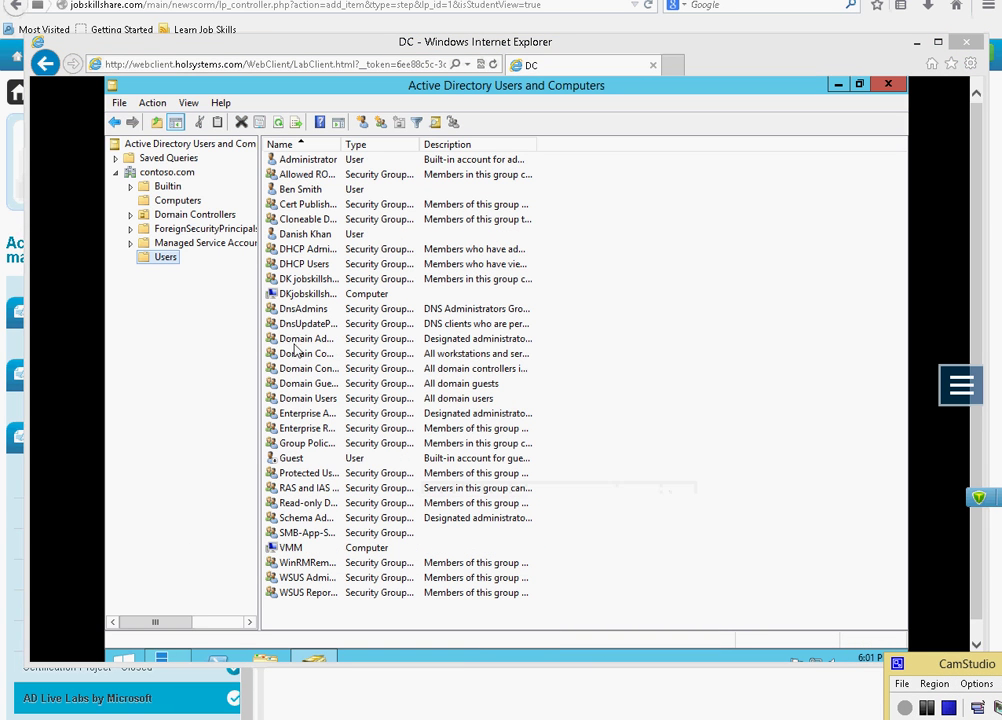
# Step: Multi-select the DKjobskillshare computer, DK jobskillshare group and the new user account
pyautogui.click(305, 294)
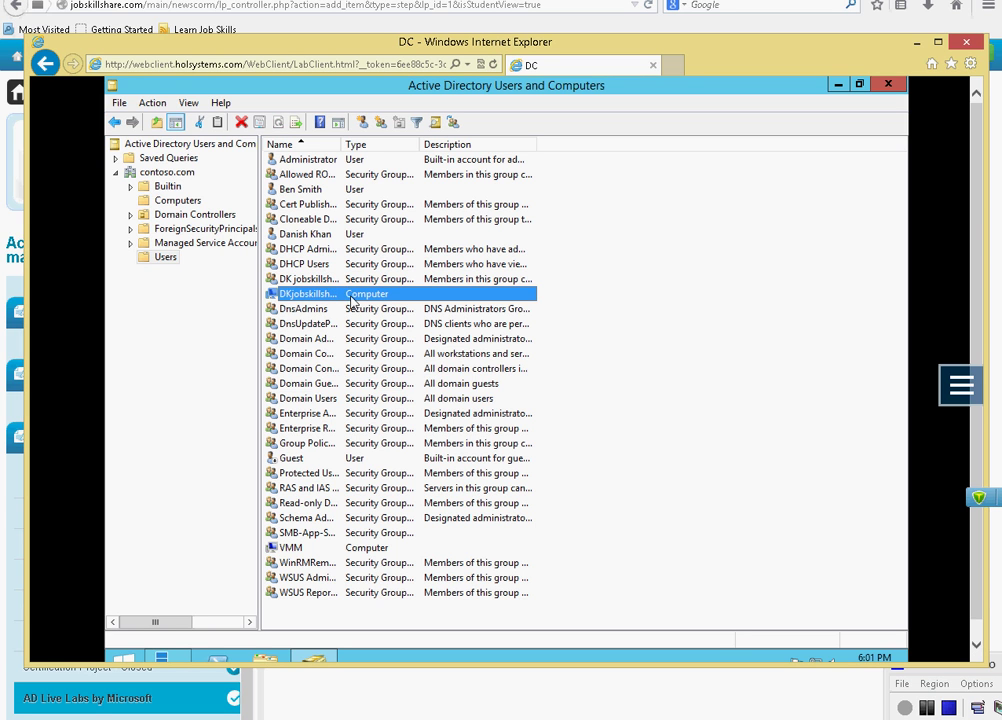
pyautogui.keyDown('ctrl'); pyautogui.click(300, 280); pyautogui.keyUp('ctrl')
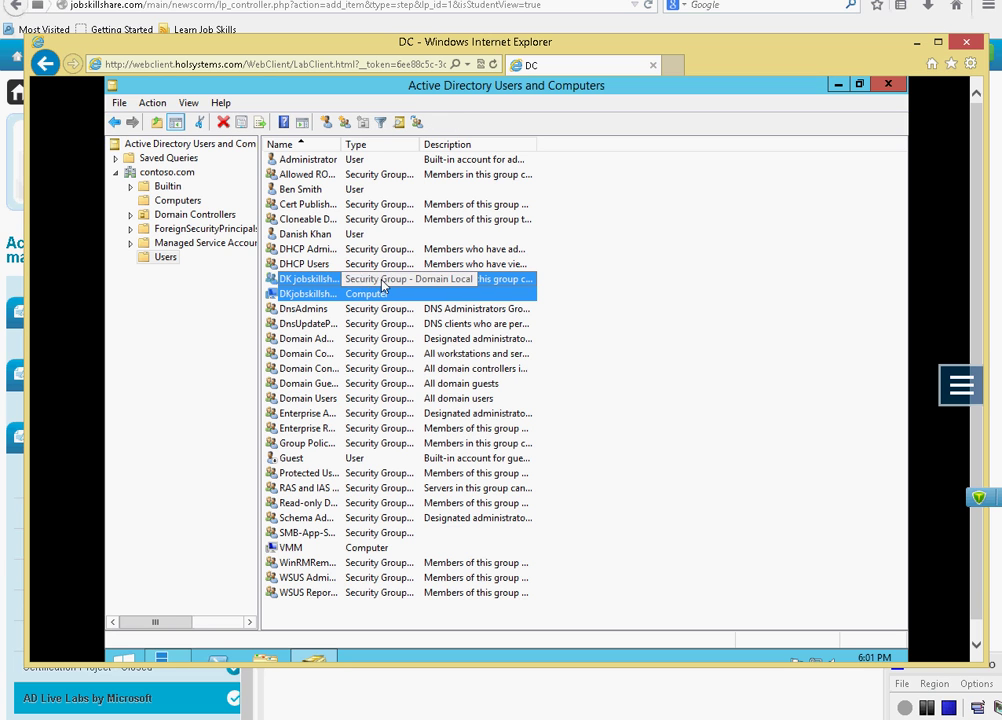
pyautogui.keyDown('ctrl'); pyautogui.click(303, 236); pyautogui.keyUp('ctrl')
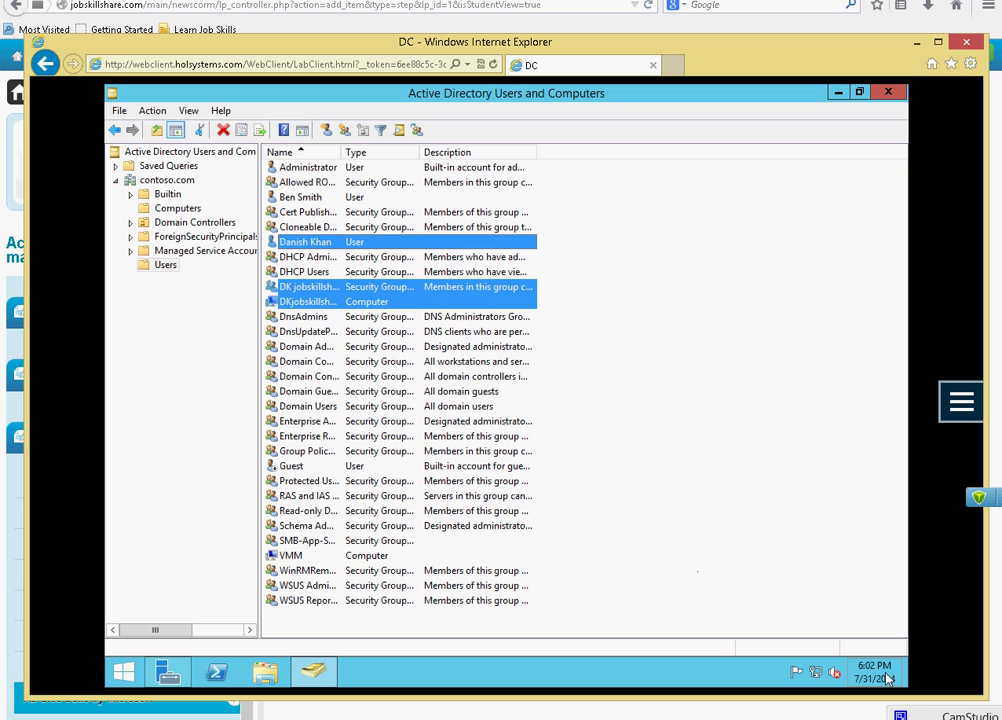
# Step: Search the Start menu for 'snip' so Snipping Tool appears under Programs
pyautogui.moveTo(888, 679)
pyautogui.moveTo(362, 716)
pyautogui.moveTo(100, 716)
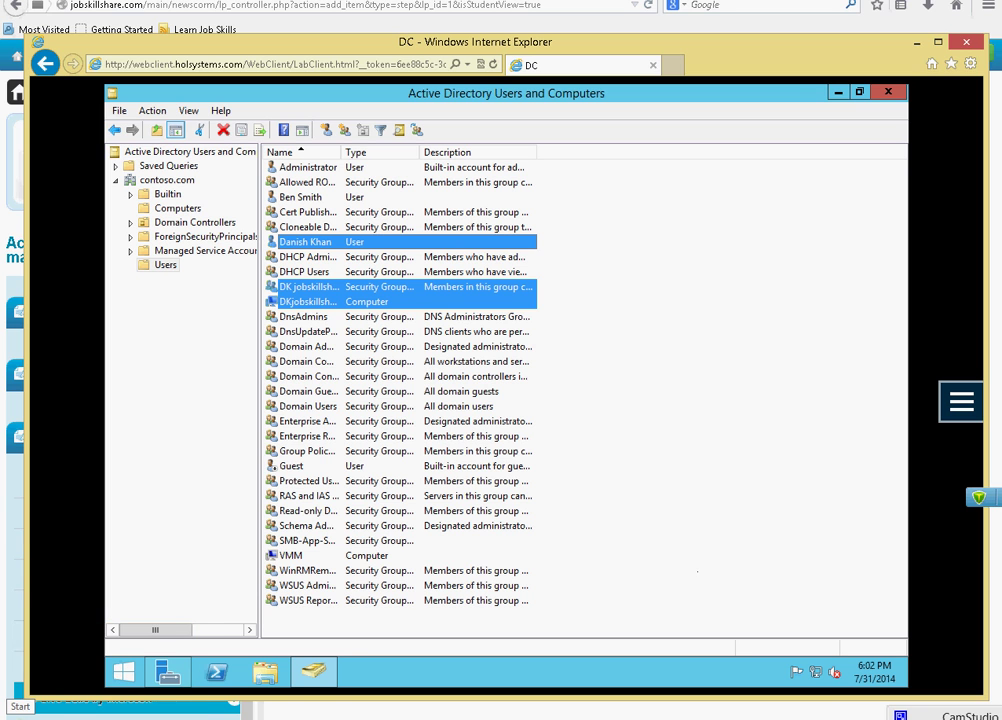
pyautogui.click(12, 714)
pyautogui.write('snip')
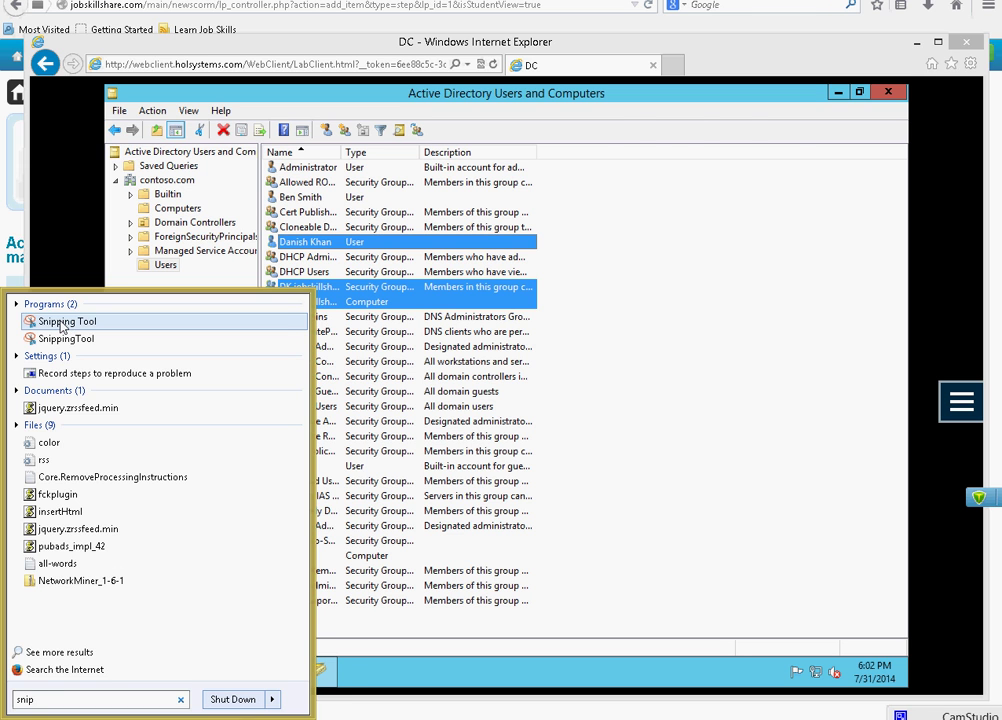
# Step: Launch Snipping Tool, capture the Active Directory window and circle the taskbar clock in blue
pyautogui.click(62, 323)
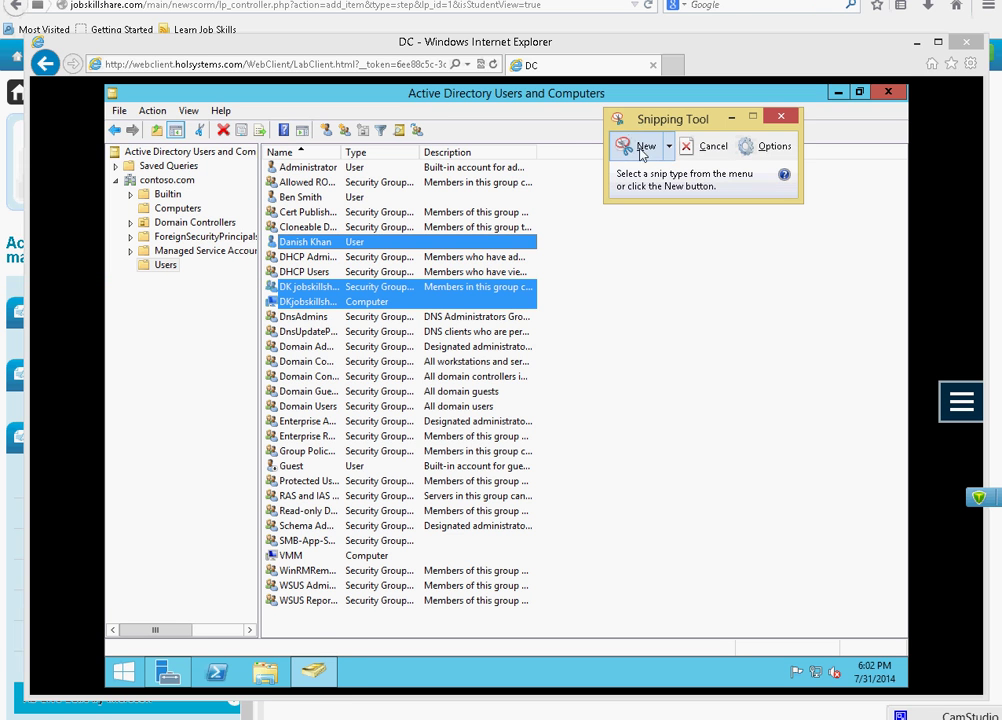
pyautogui.click(643, 148)
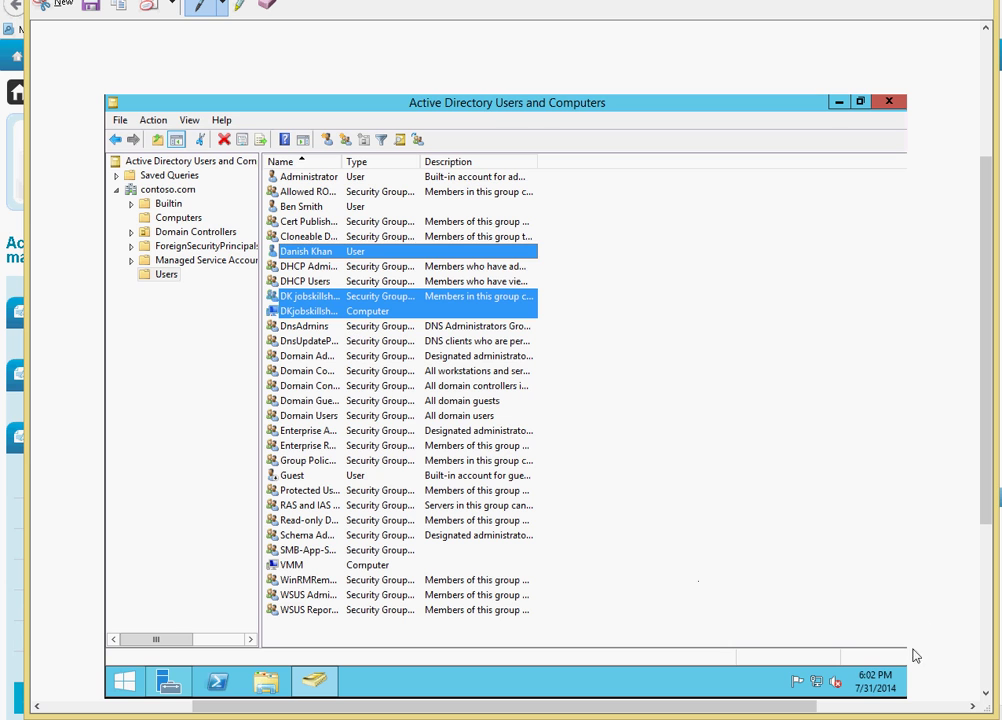
pyautogui.moveTo(840, 684)
pyautogui.mouseDown()
pyautogui.moveTo(903, 668)
pyautogui.moveTo(866, 708)
pyautogui.moveTo(838, 695)
pyautogui.moveTo(845, 672)
pyautogui.mouseUp()
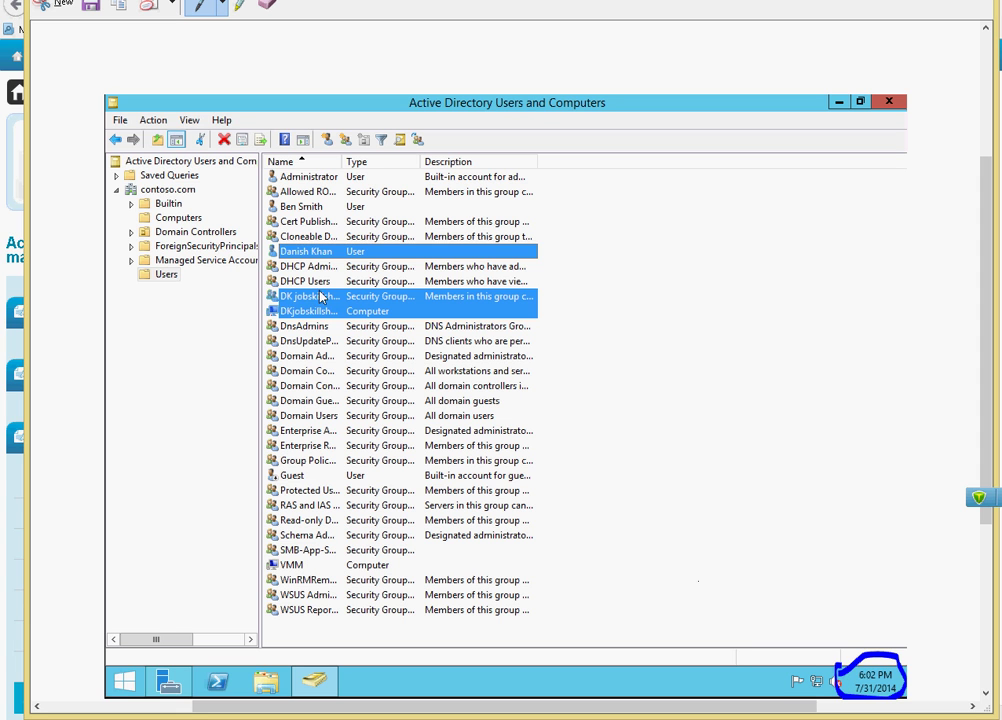
# Step: Save the capture as JPEG 'projectad' in Pictures
pyautogui.click(42, 5)
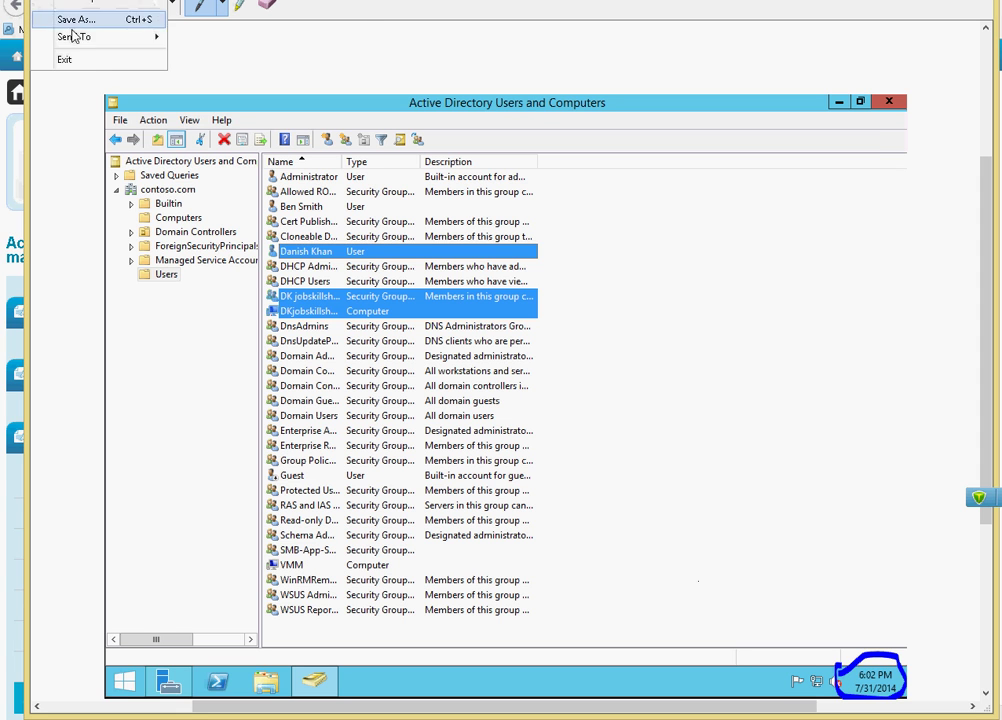
pyautogui.click(76, 20)
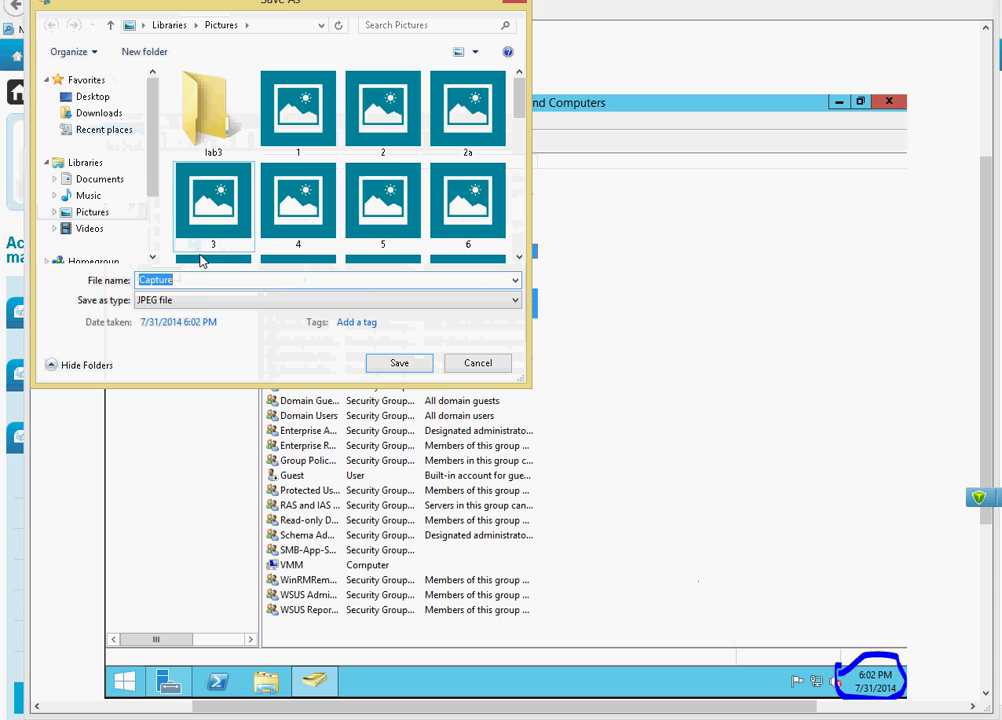
pyautogui.write('projectad')
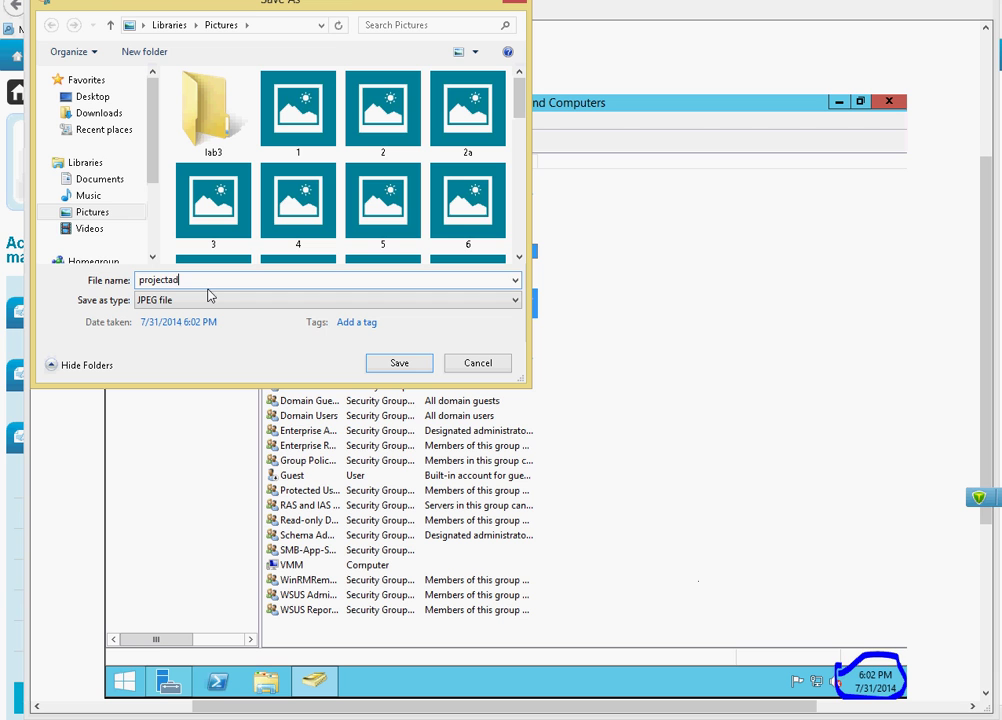
pyautogui.click(394, 364)
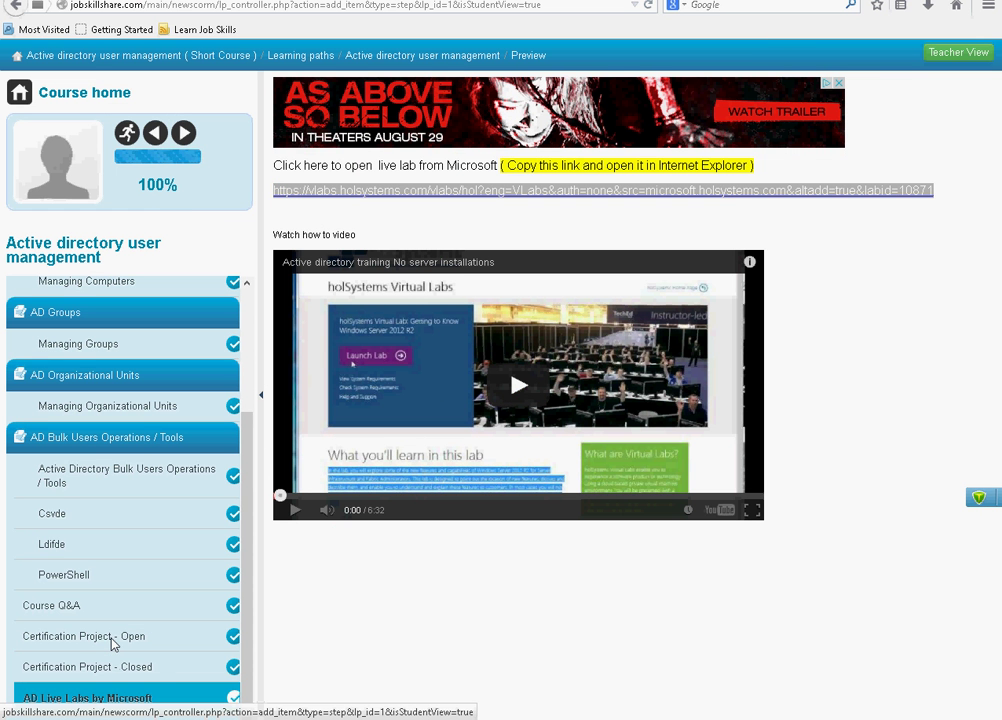
# Step: Open the Project post in Certification Project - Open and start a Re:Project reply
pyautogui.click(84, 643)
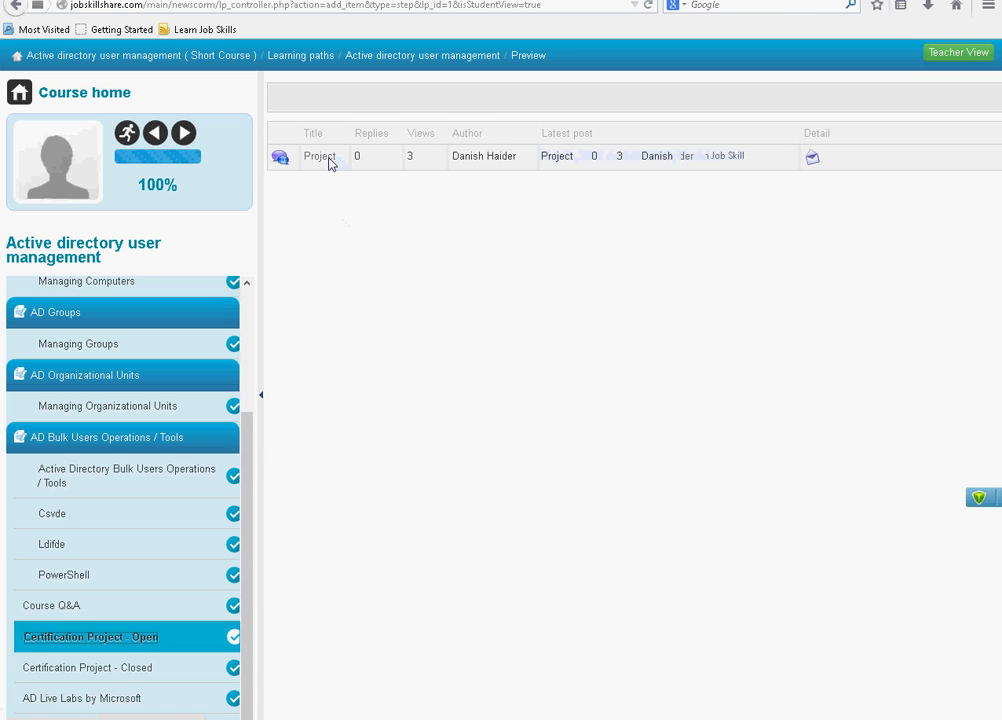
pyautogui.click(328, 160)
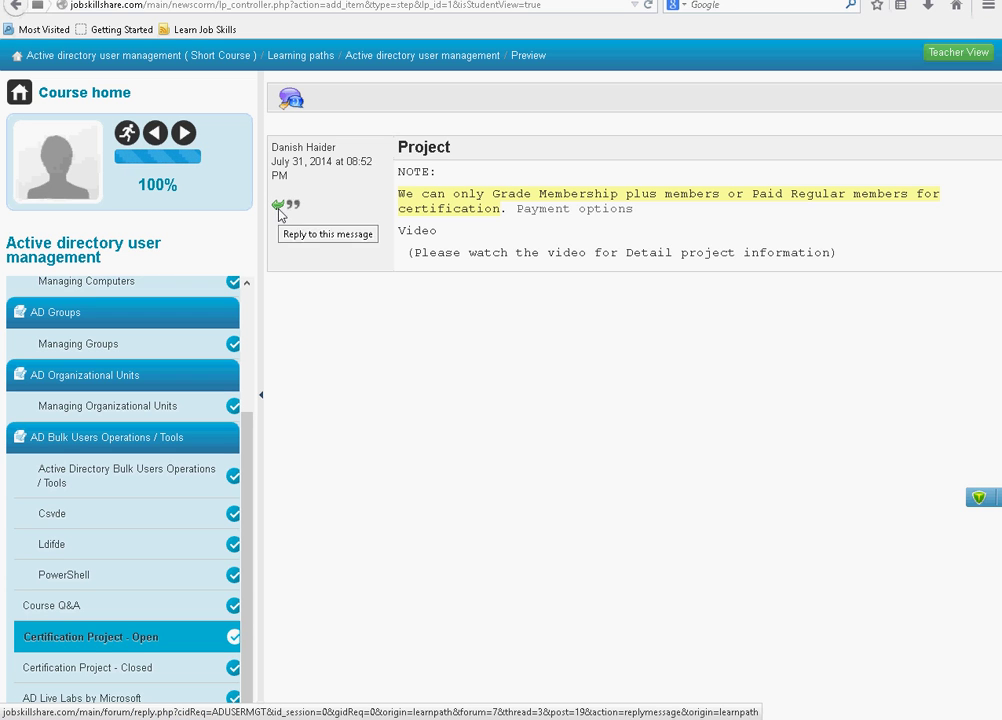
pyautogui.click(280, 212)
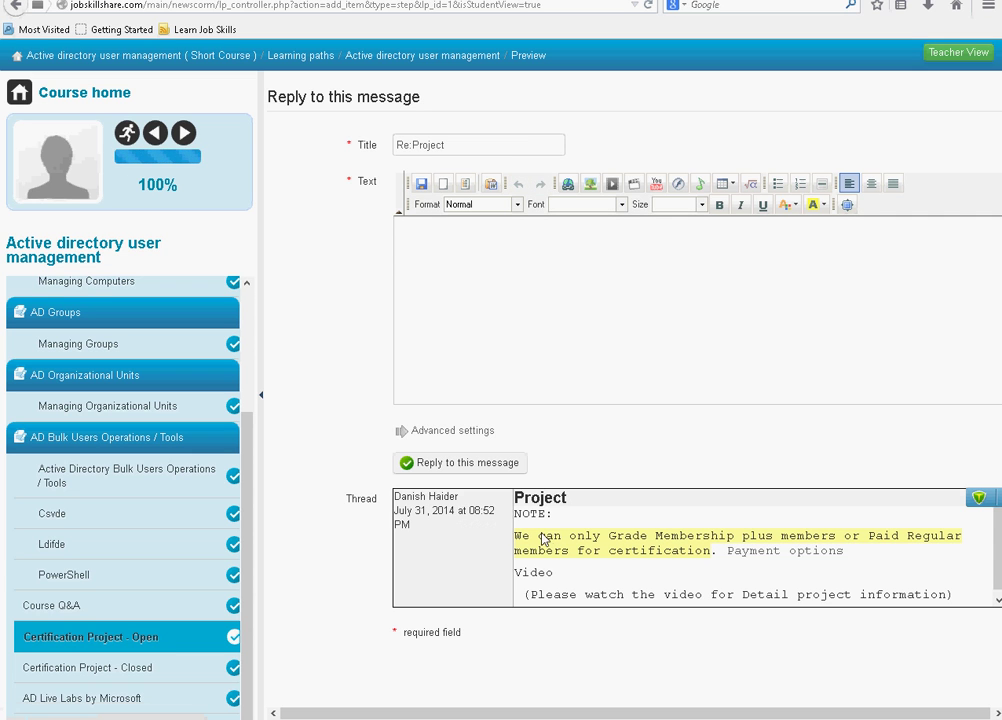
# Step: Write 'Sample' as the reply text and attach projectad.JPG from Pictures
pyautogui.click(435, 253)
pyautogui.write('Sample')
pyautogui.click(412, 432)
pyautogui.click(420, 527)
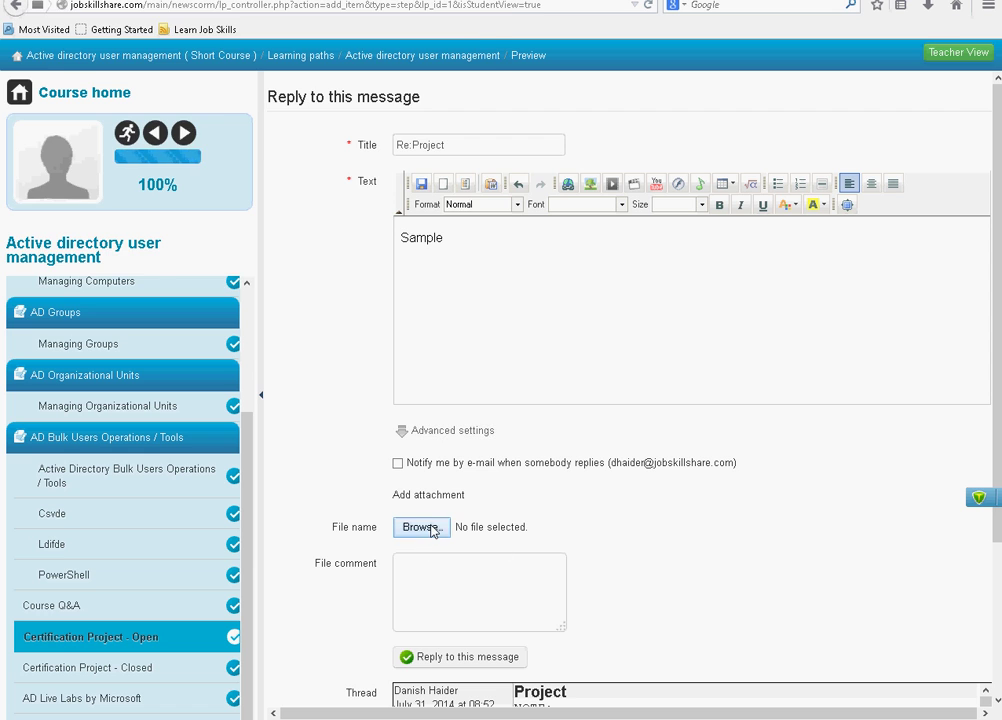
pyautogui.click(83, 172)
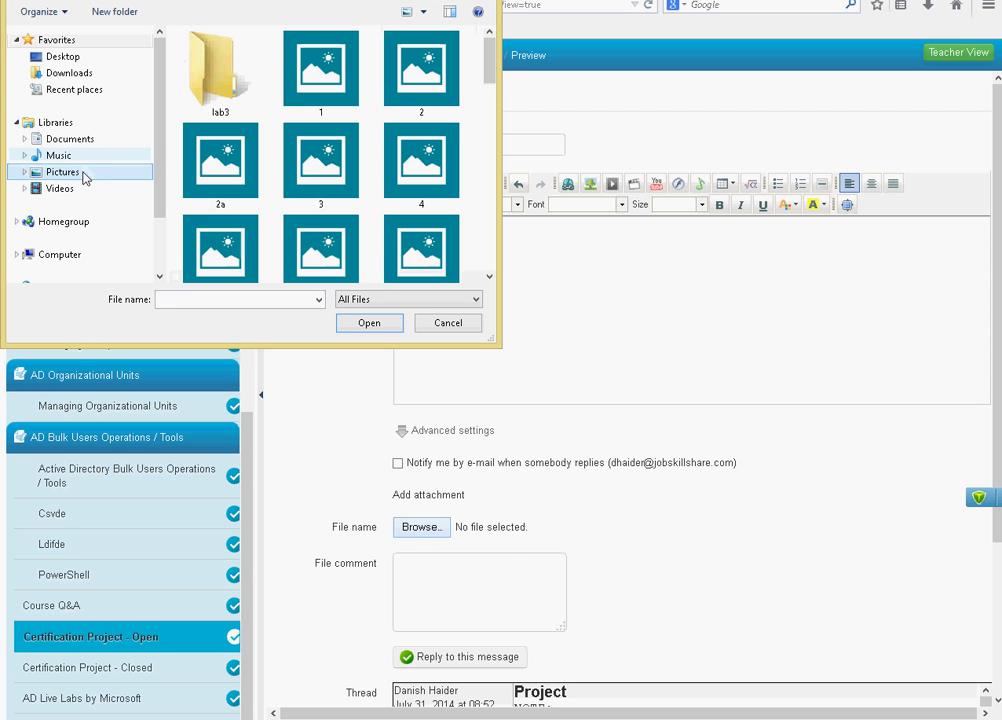
pyautogui.click(453, 97)
pyautogui.scroll(-10, 453, 97)
pyautogui.click(453, 97)
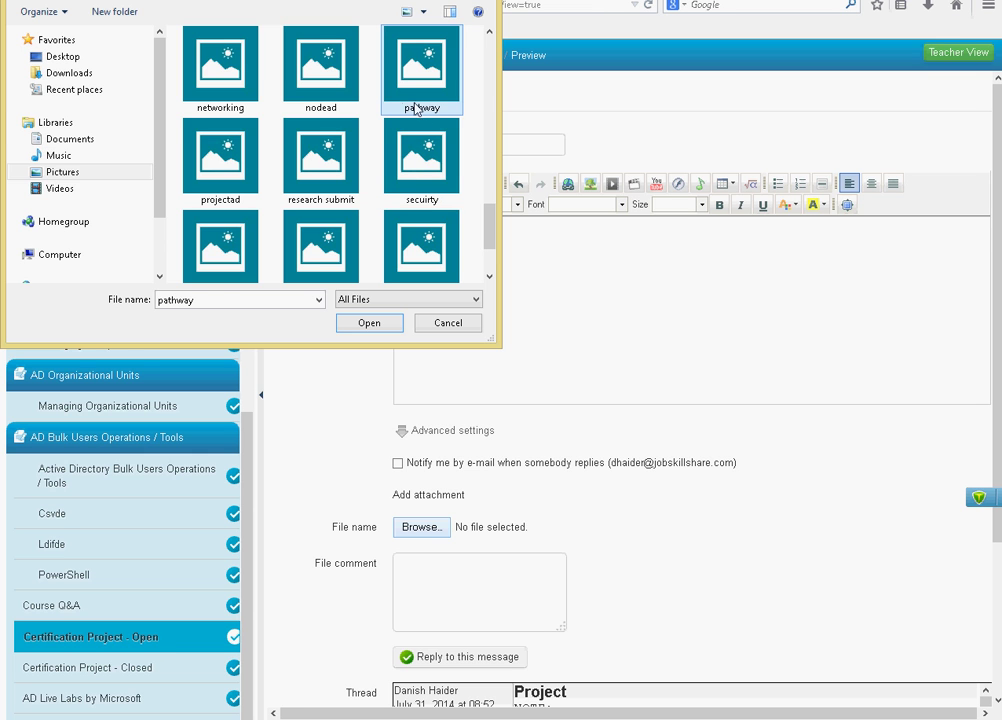
pyautogui.doubleClick(253, 163)
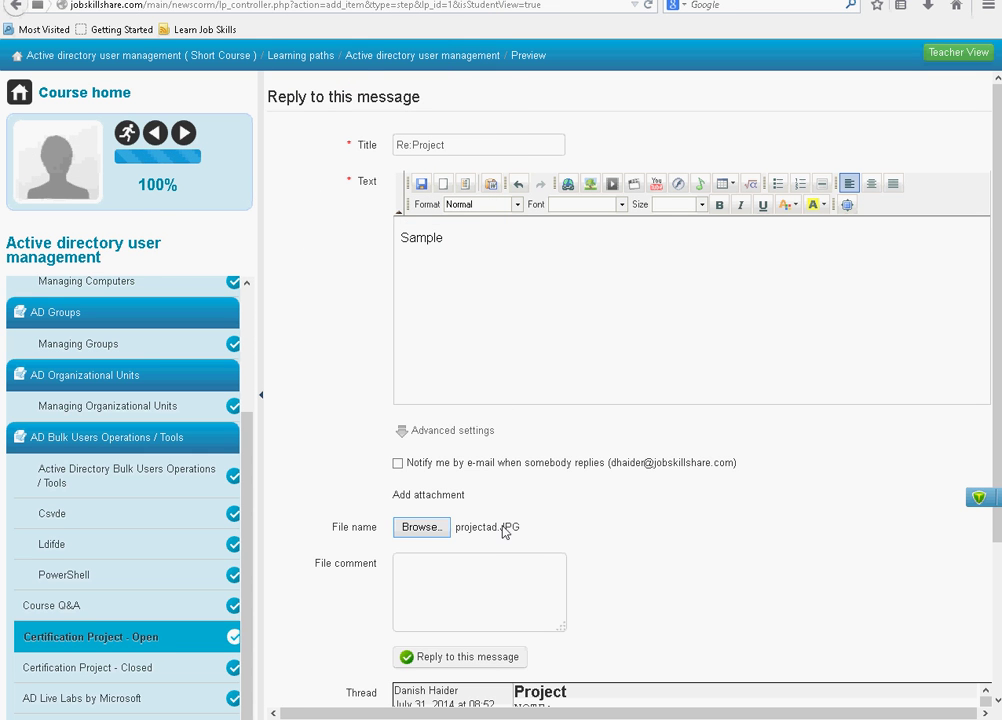
# Step: Post the Re:Project reply to the Project thread
pyautogui.scroll(-3, 508, 539)
pyautogui.scroll(3, 462, 503)
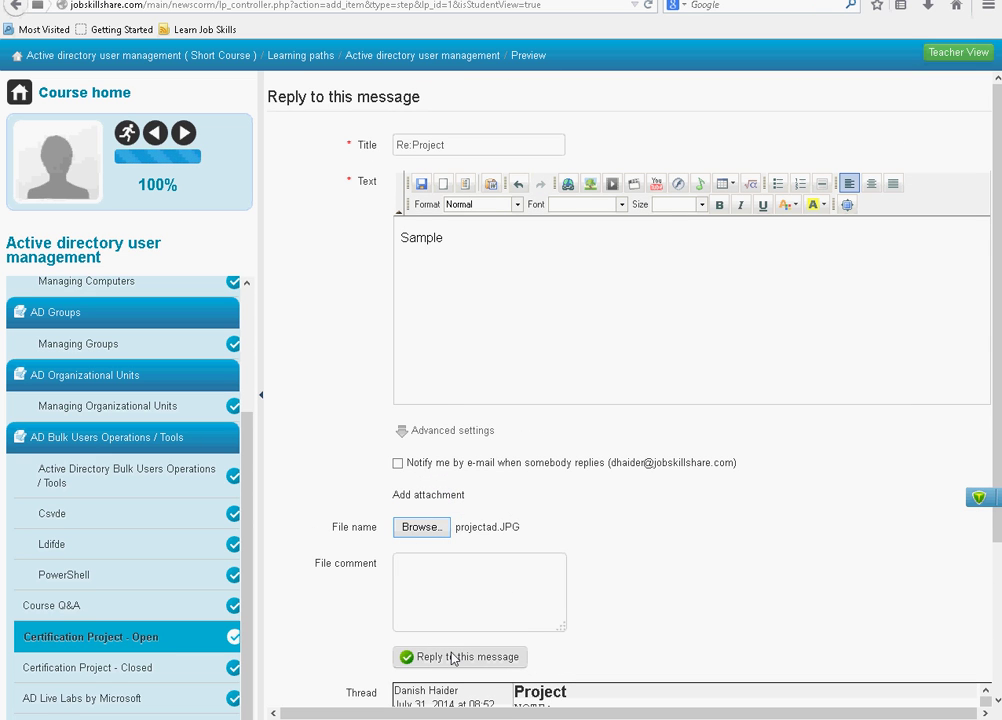
pyautogui.click(451, 657)
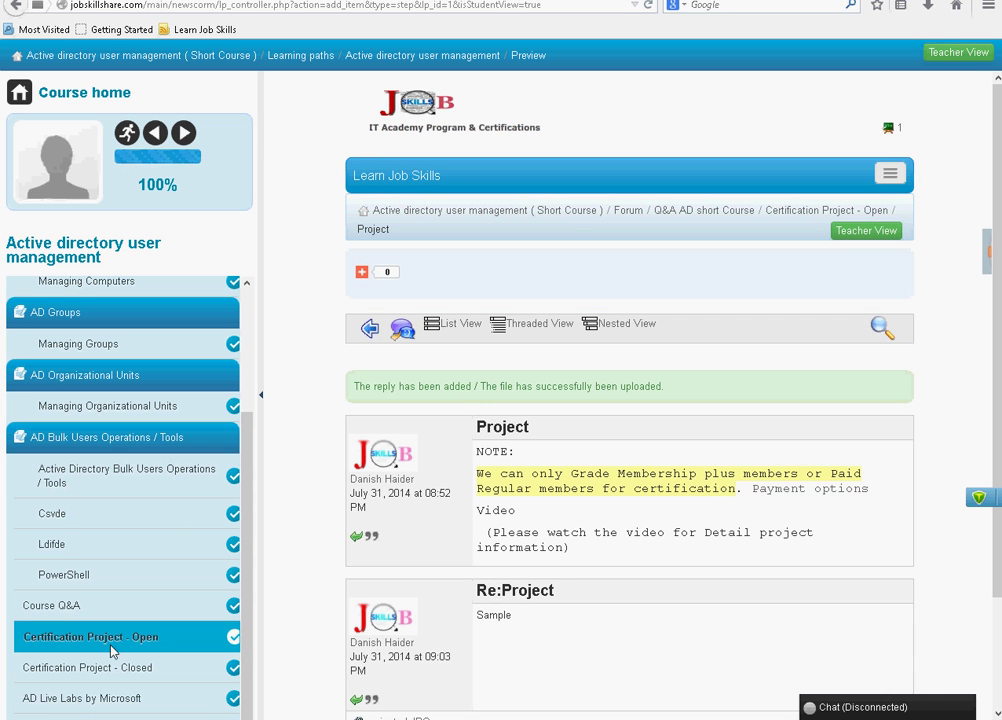
# Step: Return to Certification Project - Open and select the membership requirement note text
pyautogui.click(80, 644)
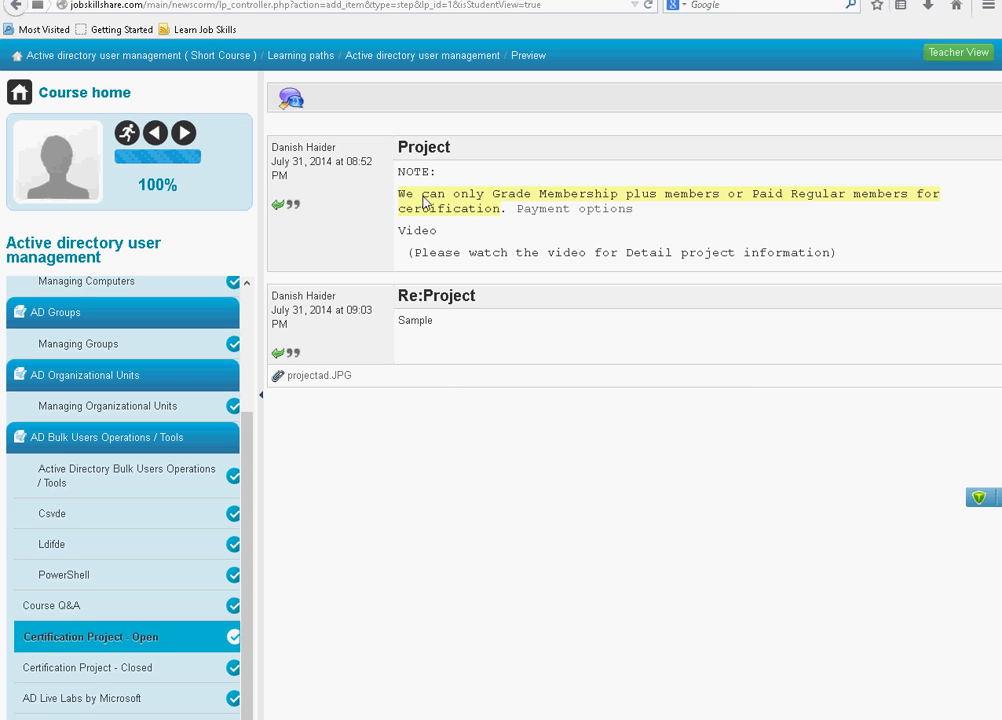
pyautogui.moveTo(399, 196); pyautogui.dragTo(840, 200)
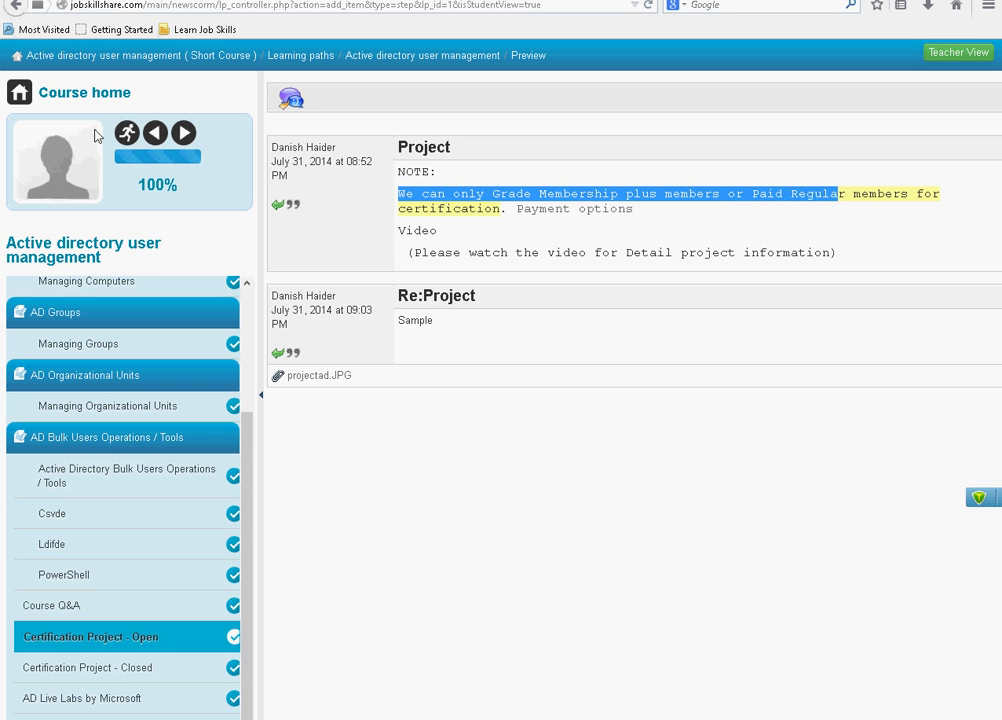